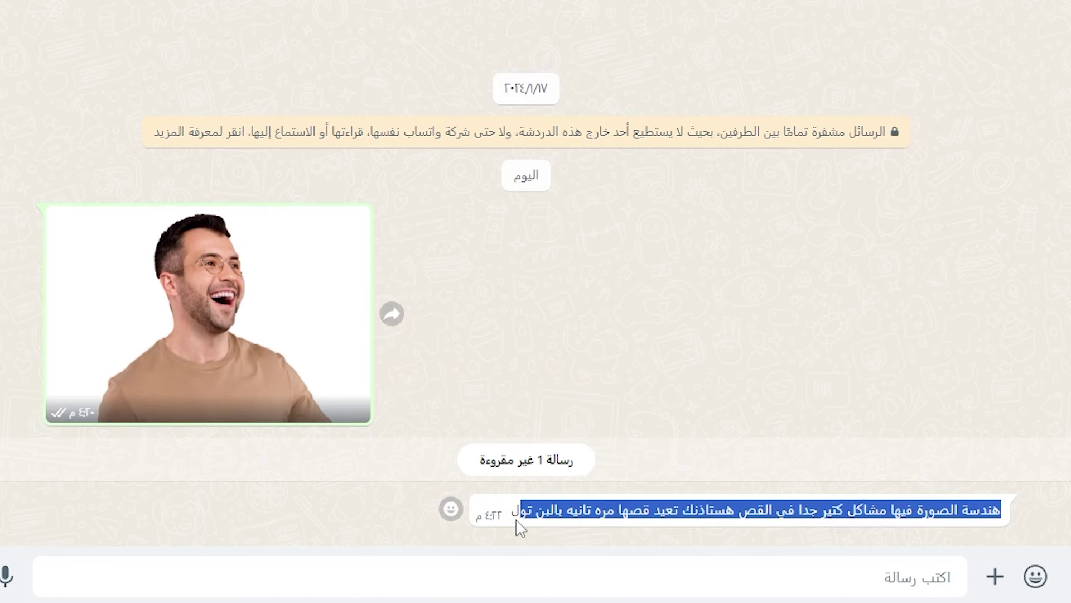
Step: Reply in the WhatsApp chat with the message 'طيب مينفعش استيكا'
left_click_drag(680, 527, 491, 515)
left_click(596, 406)
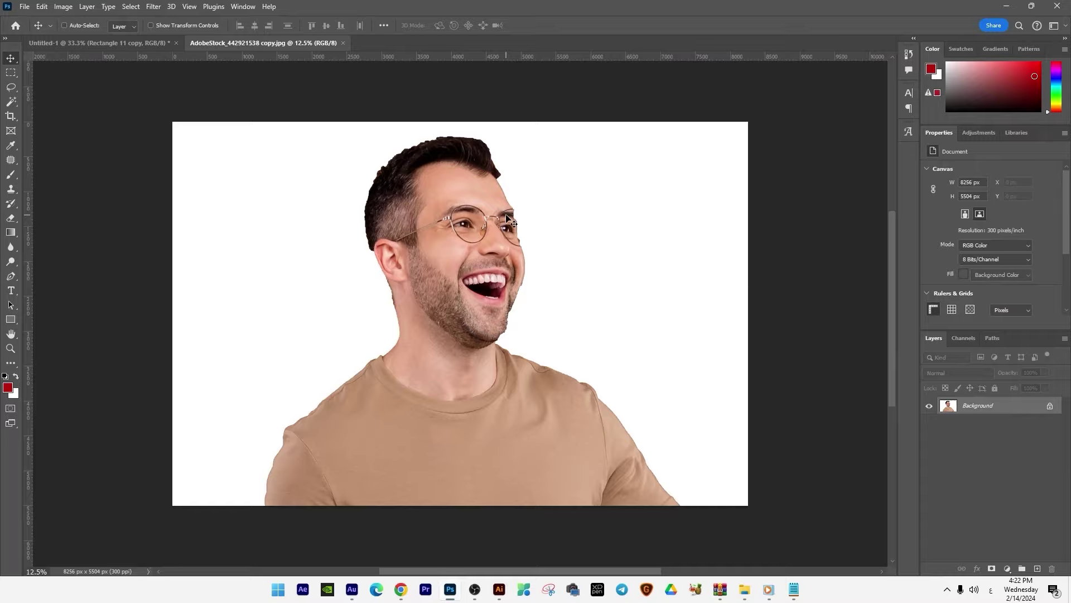
scroll(508, 218, "up", 3)
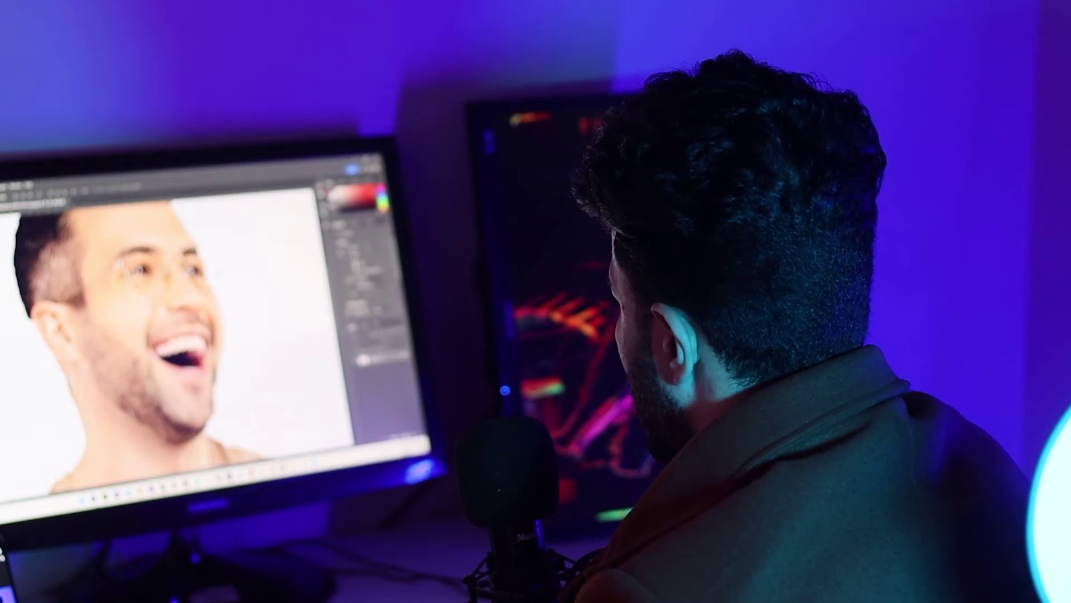
type("طيب مينفعش استيكا")
key("Return")
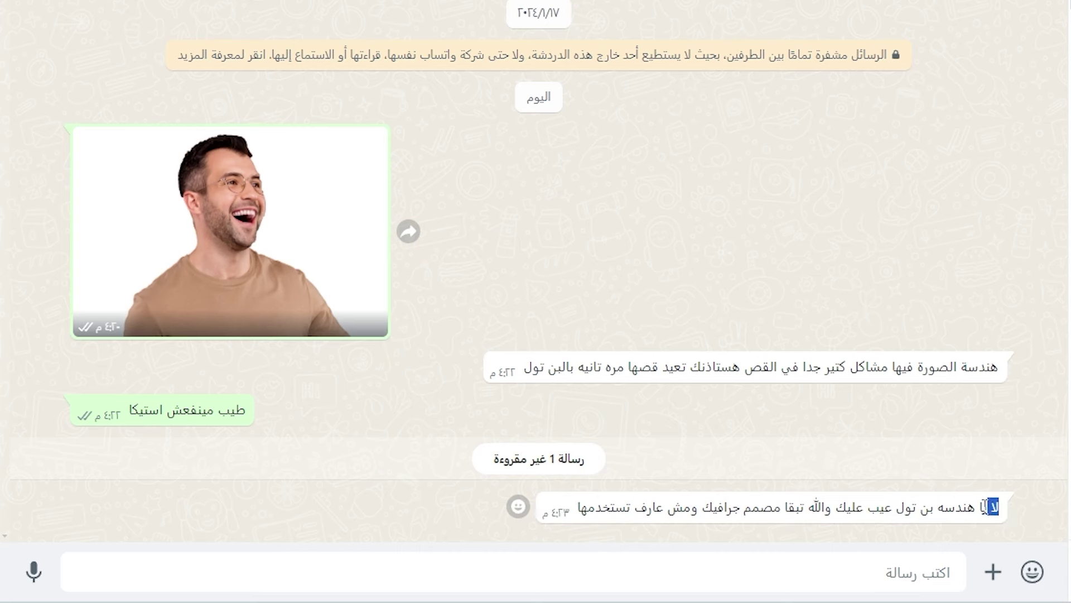
left_click_drag(986, 507, 818, 496)
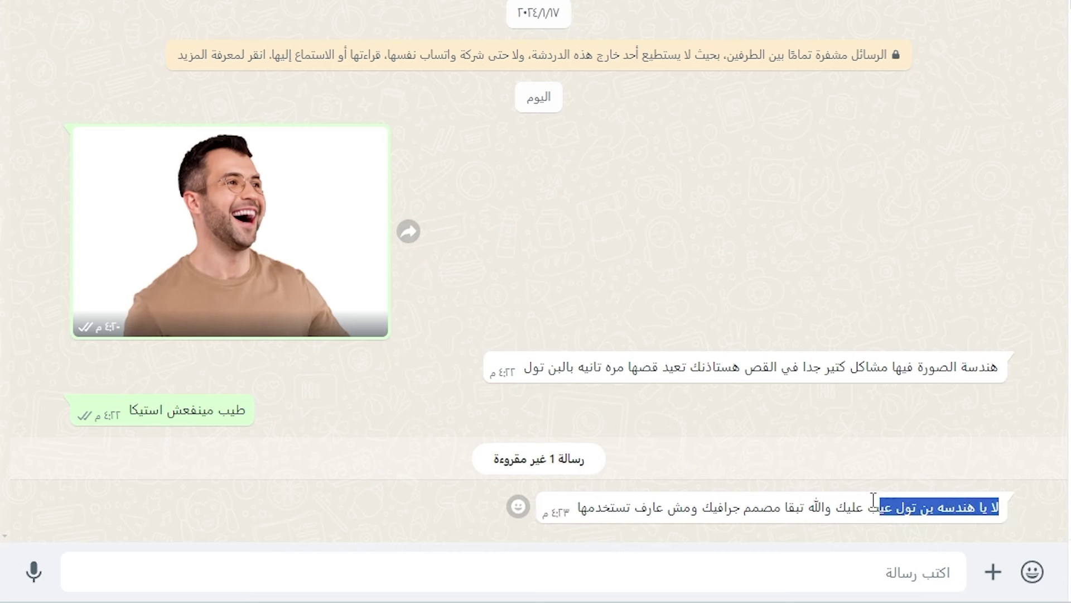
Step: Extend the text selection across the incoming WhatsApp message
left_click_drag(818, 496, 611, 506)
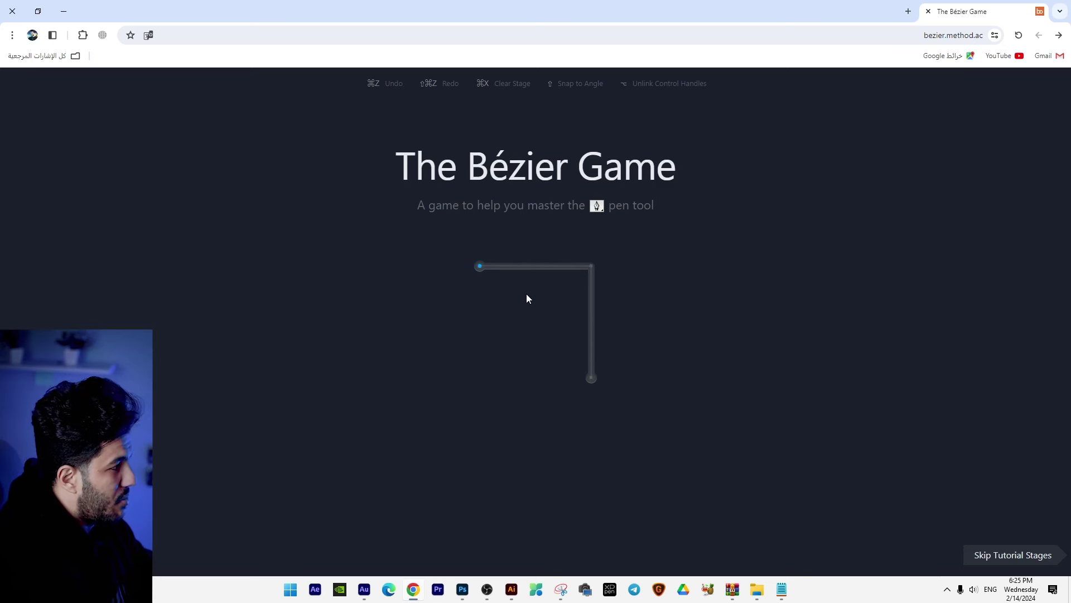
Step: Reload The Bézier Game and trace the L-shaped corner line with three straight points
left_click(984, 35)
key("Return")
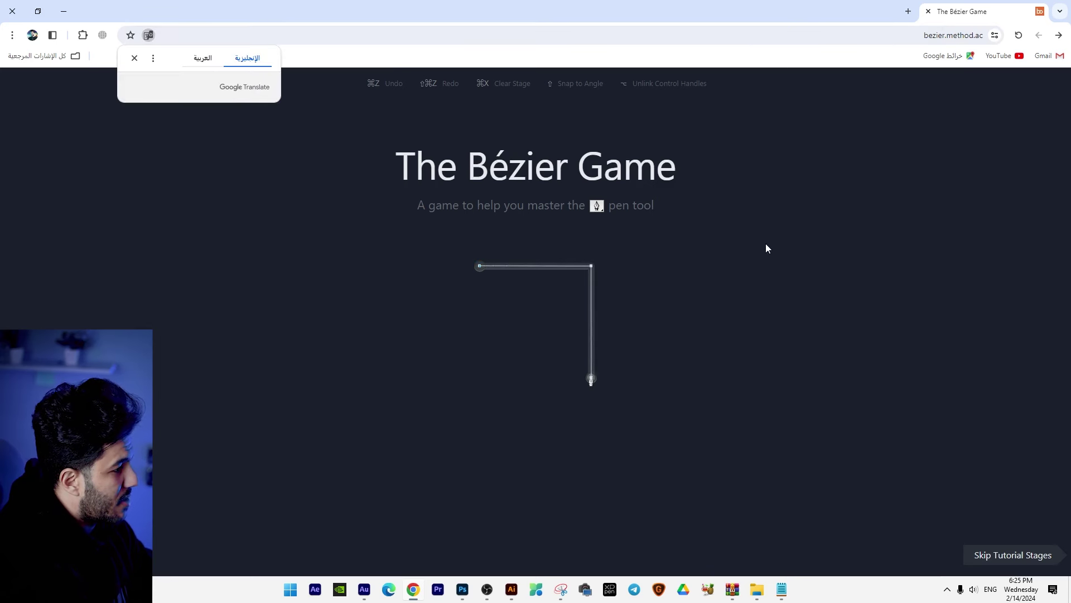
left_click(480, 267)
left_click(593, 268)
left_click(592, 380)
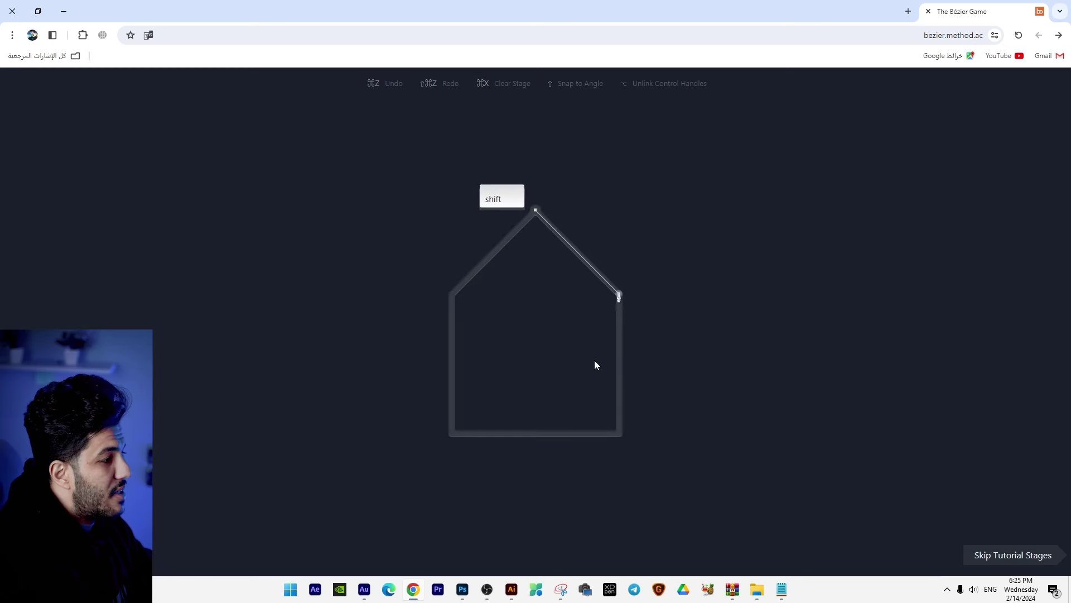
Step: Trace the house outline from the apex around all corners, undoing the misplaced eave node
left_click(535, 211)
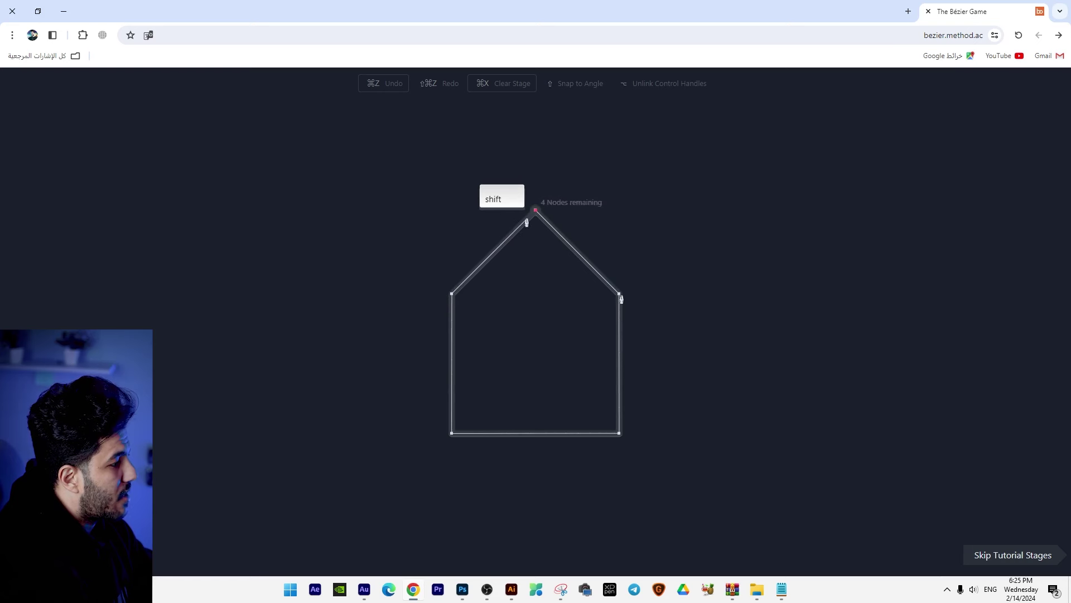
left_click_drag(620, 294, 640, 319)
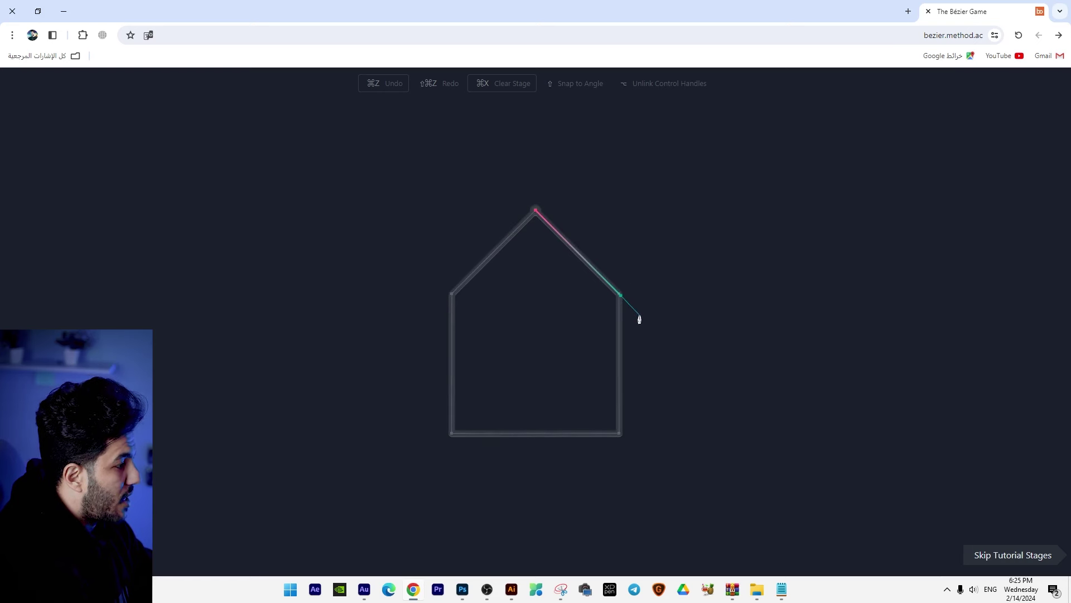
key("ctrl+plus")
key("ctrl+plus")
key("ctrl+plus")
key("ctrl+plus")
key("ctrl+z")
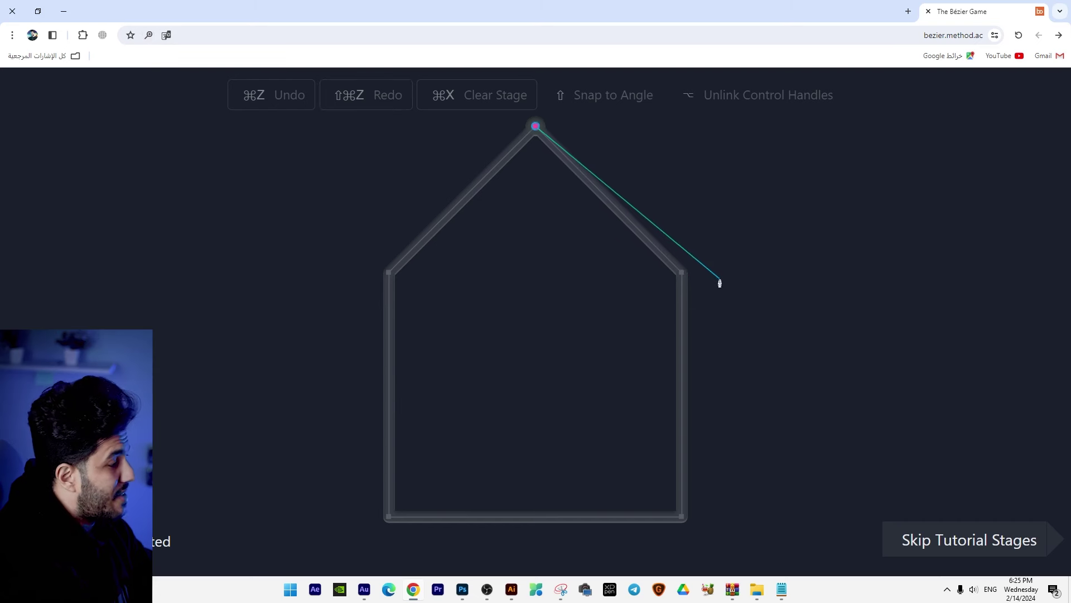
left_click(682, 274)
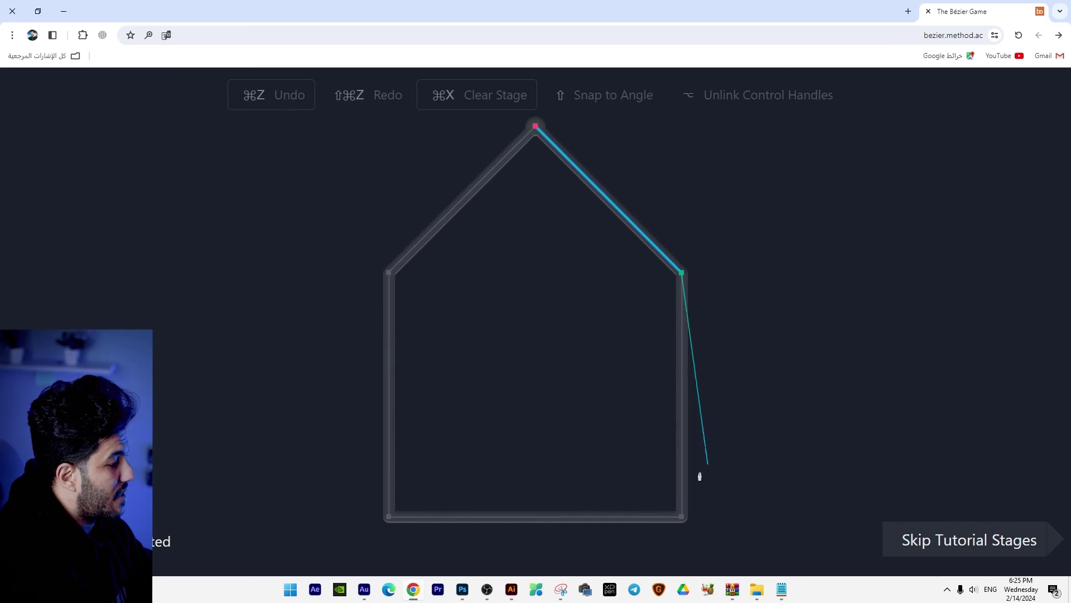
left_click(682, 518)
left_click(389, 517)
left_click(389, 273)
left_click(535, 127)
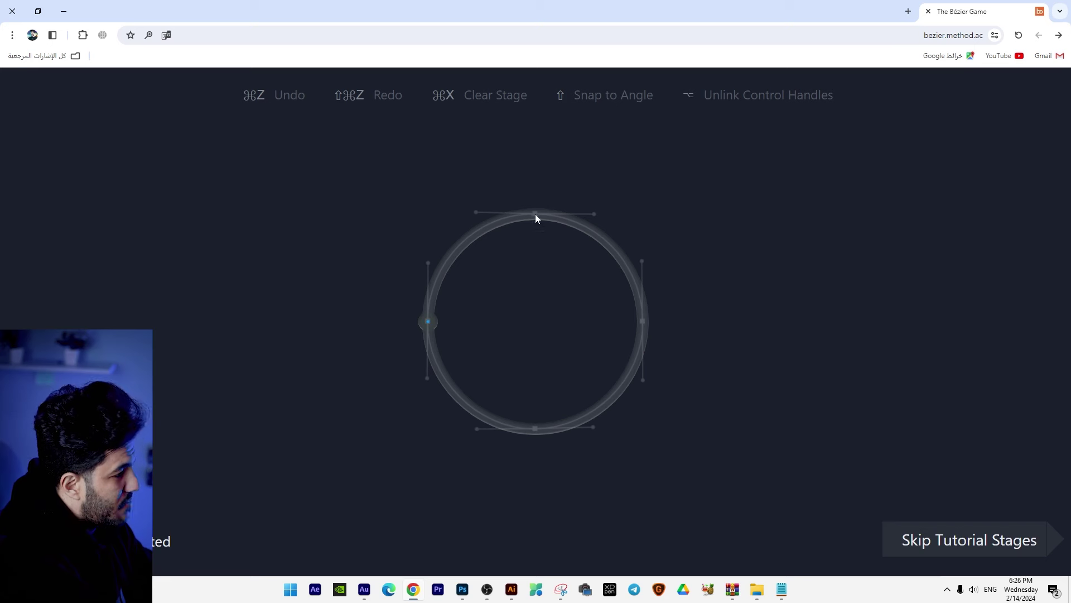
Step: Trace the circle from its left point through curved top, right and bottom anchors with handles
left_click(428, 322)
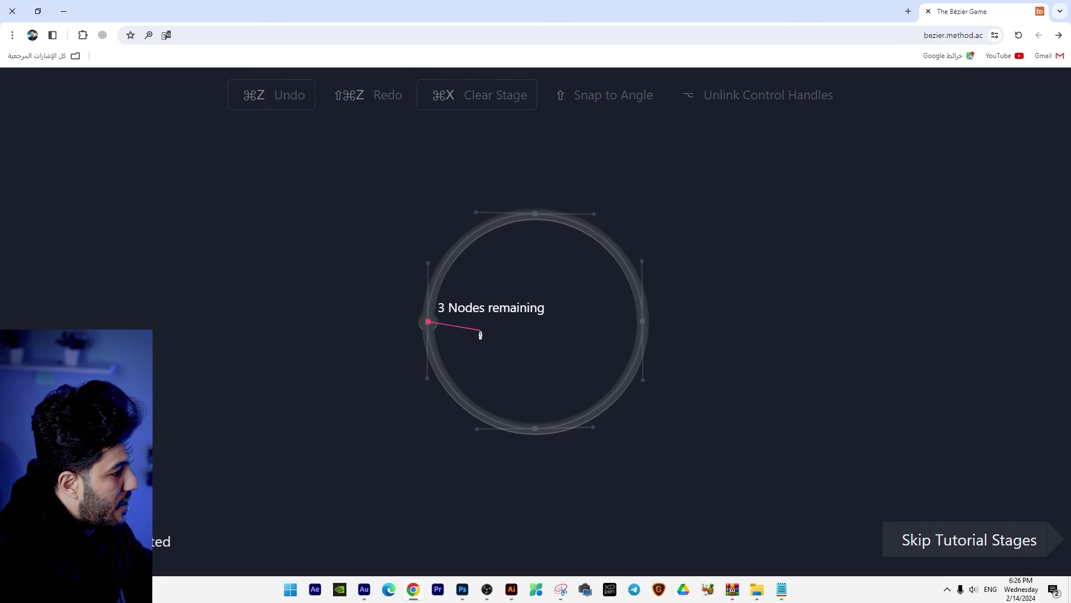
left_click(535, 218)
left_click_drag(536, 218, 586, 217)
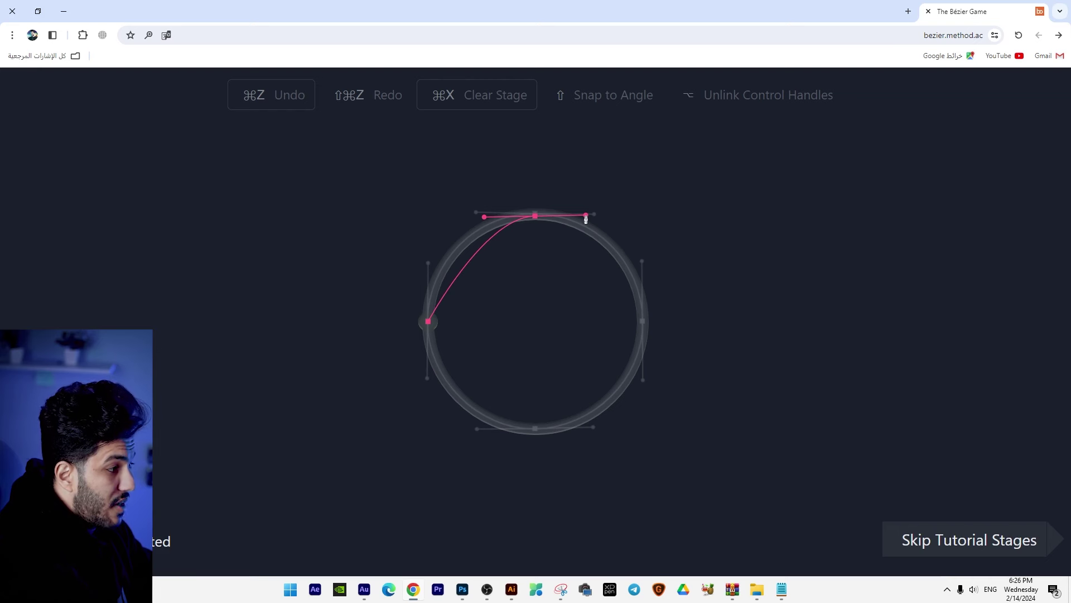
left_click_drag(586, 218, 626, 224)
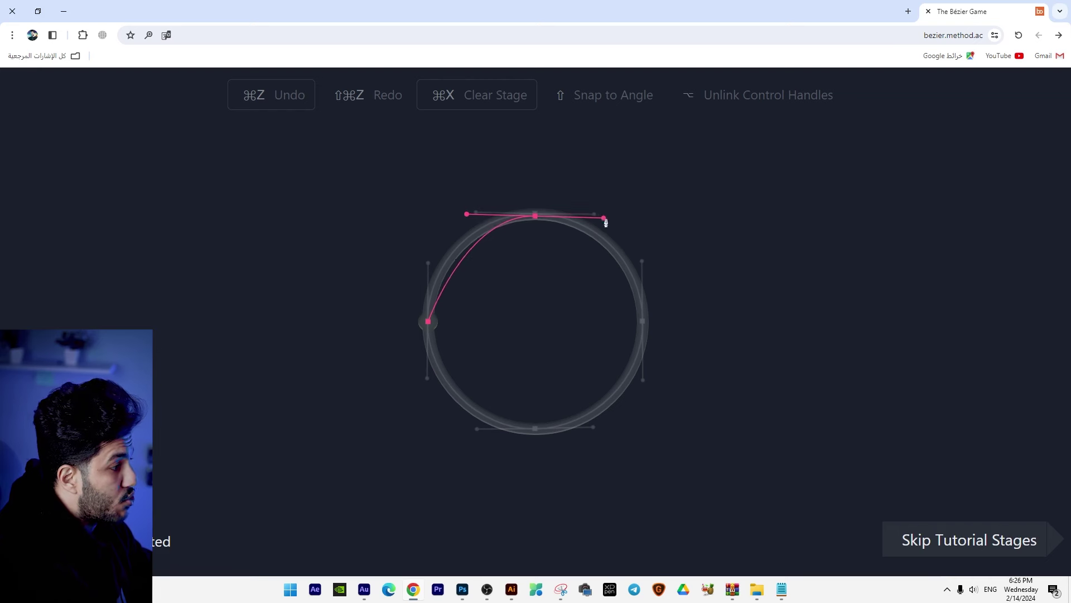
mouse_move(626, 224)
left_mouse_down()
mouse_move(451, 221)
mouse_move(476, 210)
mouse_move(526, 111)
mouse_move(579, 256)
mouse_move(580, 417)
left_mouse_up()
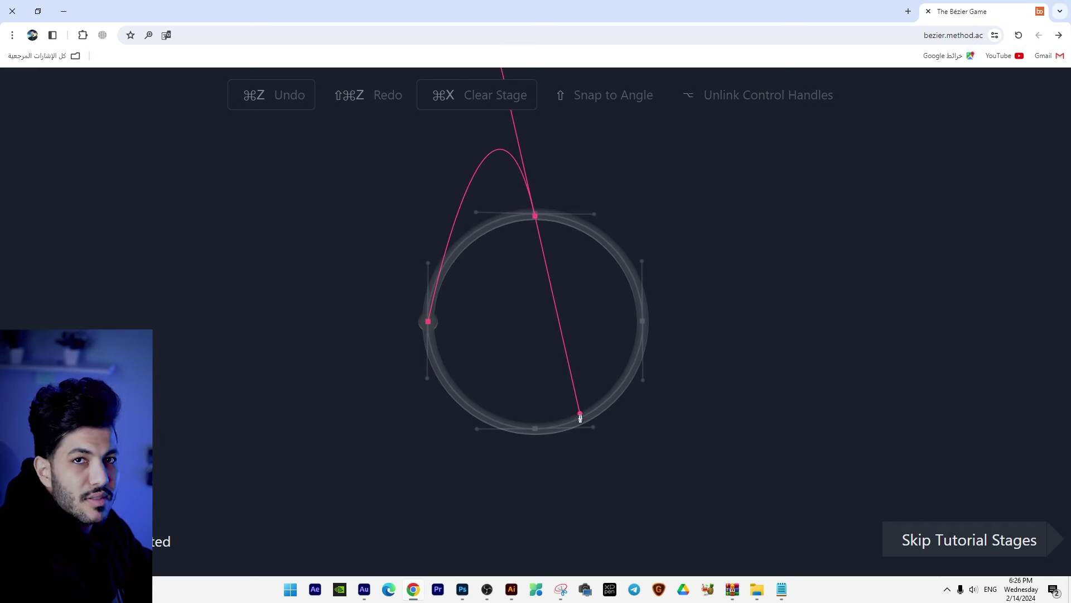
mouse_move(580, 418)
left_mouse_down()
mouse_move(536, 220)
mouse_move(635, 217)
left_mouse_up()
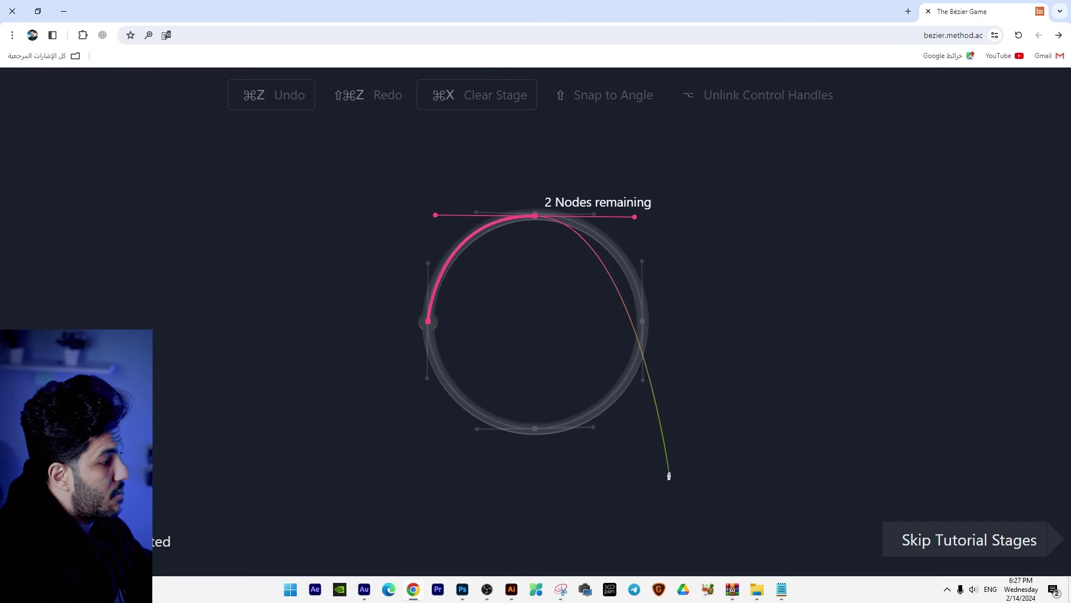
left_click(643, 322)
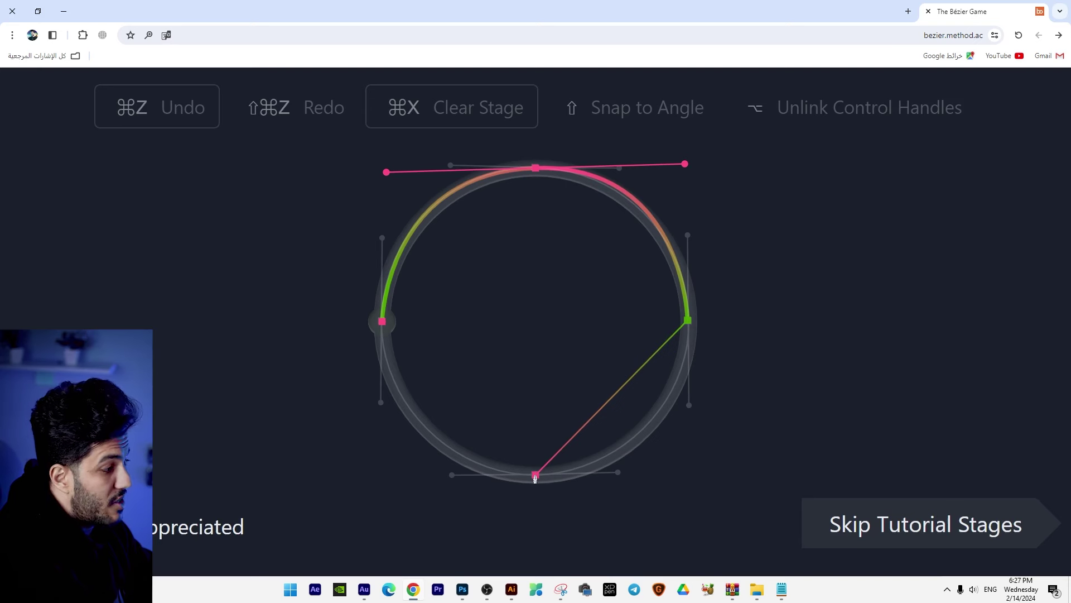
mouse_move(535, 479)
left_mouse_down()
mouse_move(380, 484)
mouse_move(372, 498)
mouse_move(376, 476)
left_mouse_up()
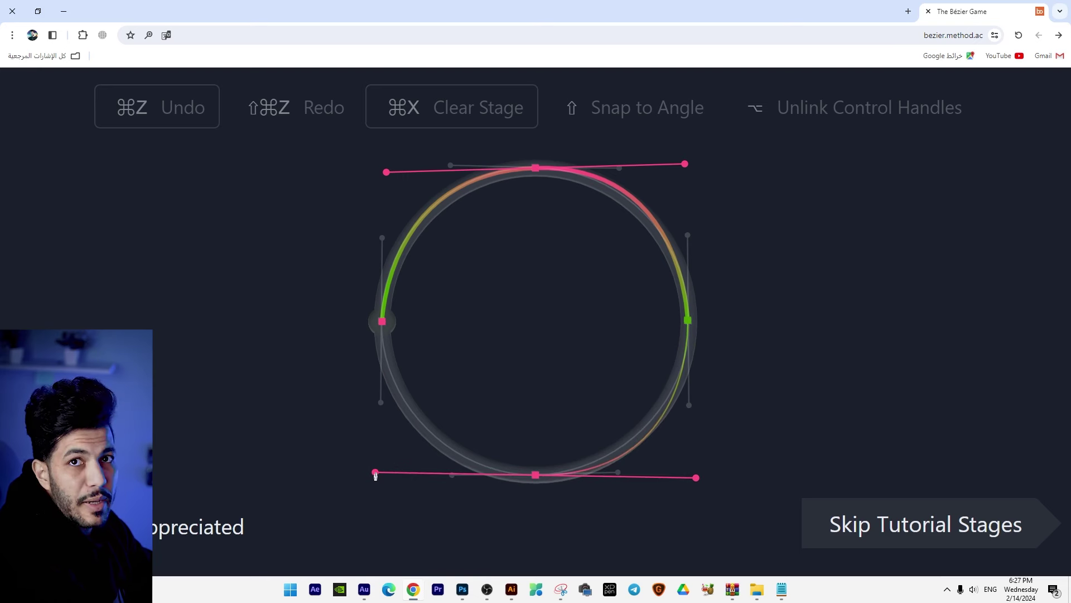
left_click_drag(376, 475, 364, 502)
Step: Close the circle, skip past the heart stage, and zoom into the skier photo in Photoshop
left_click(381, 322)
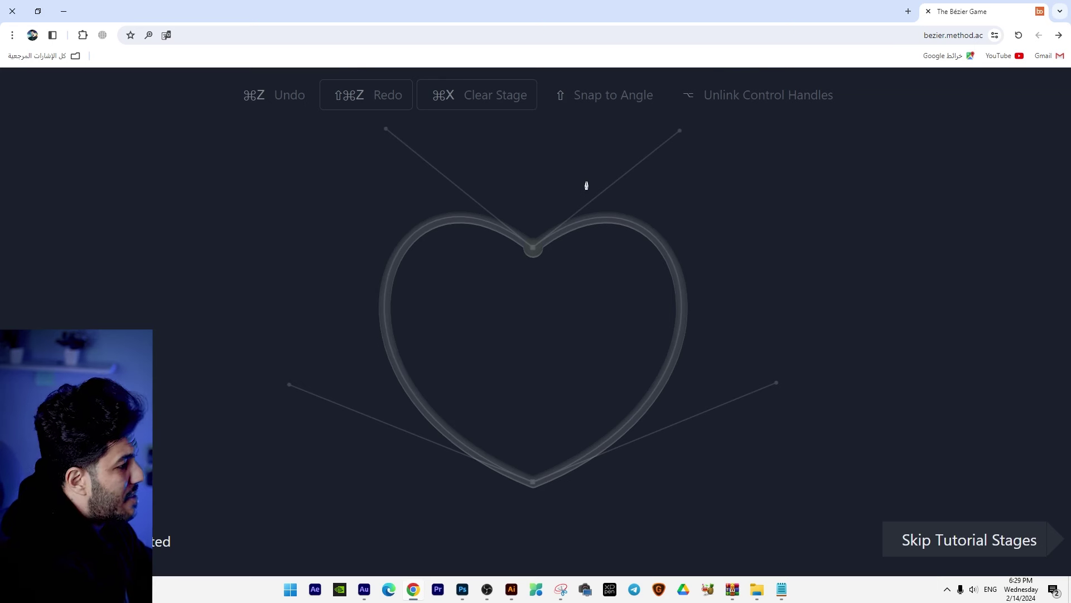
left_click(991, 542)
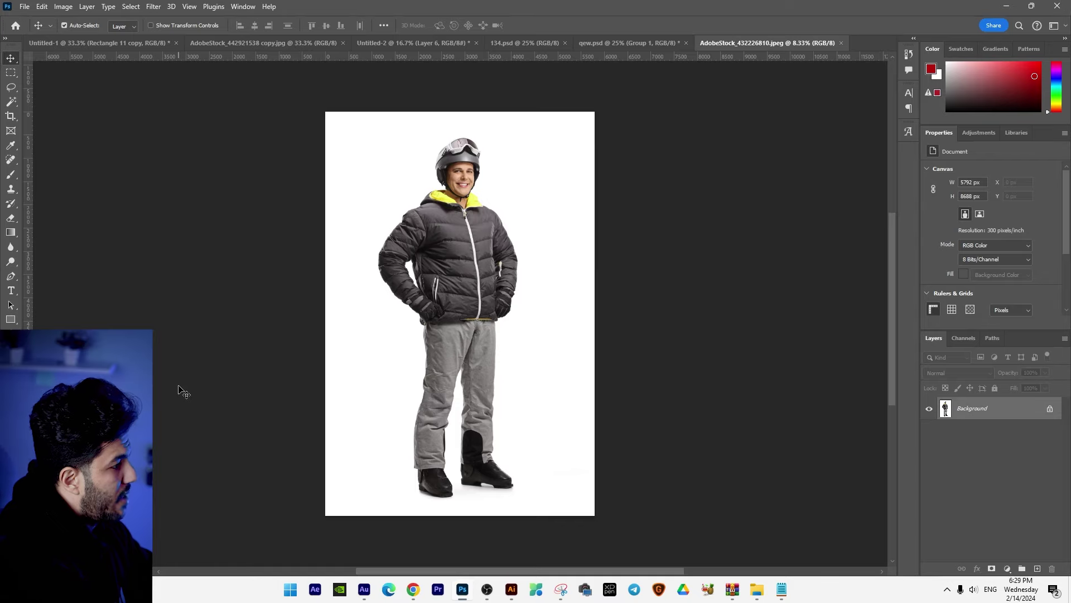
key("ctrl+plus")
key("ctrl+plus")
key("ctrl+plus")
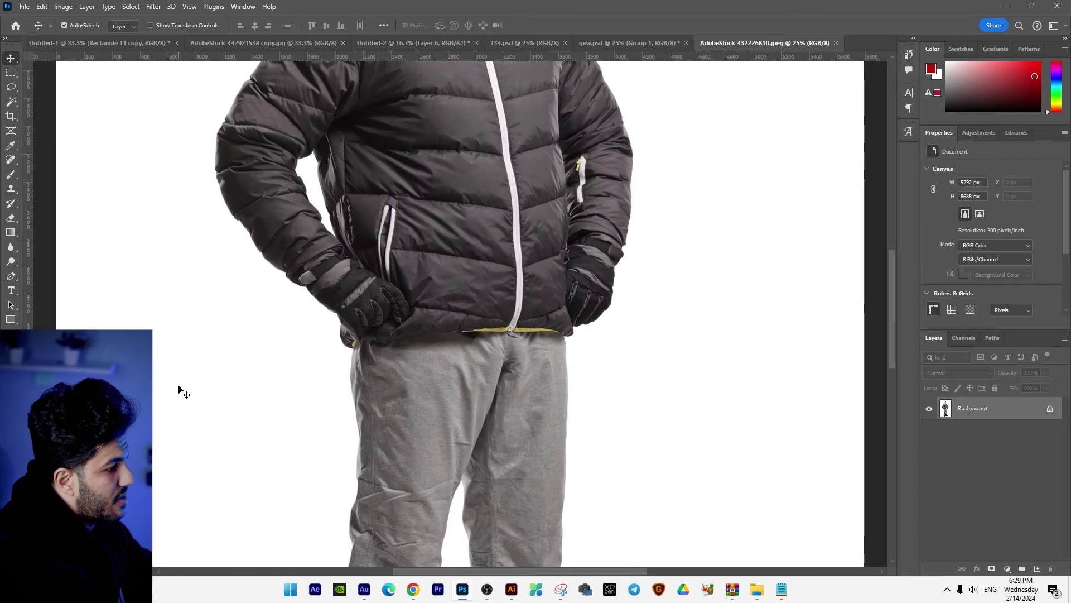
key("ctrl+plus")
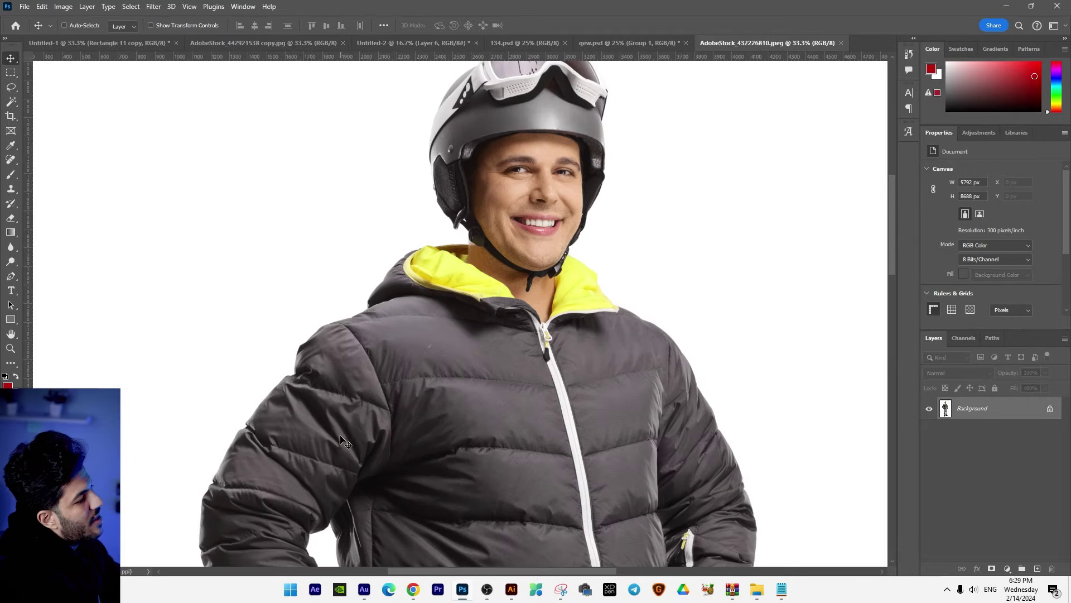
Step: Choose the Pen tool, then the Magic Wand, and zoom to 50% on the skier's face
left_click(10, 278)
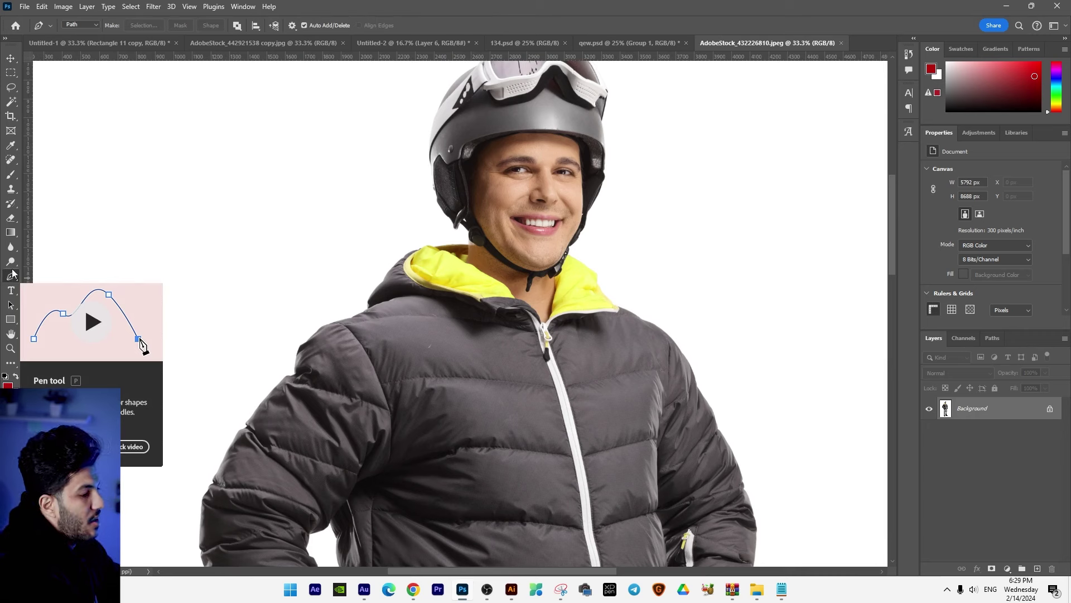
left_click(9, 106)
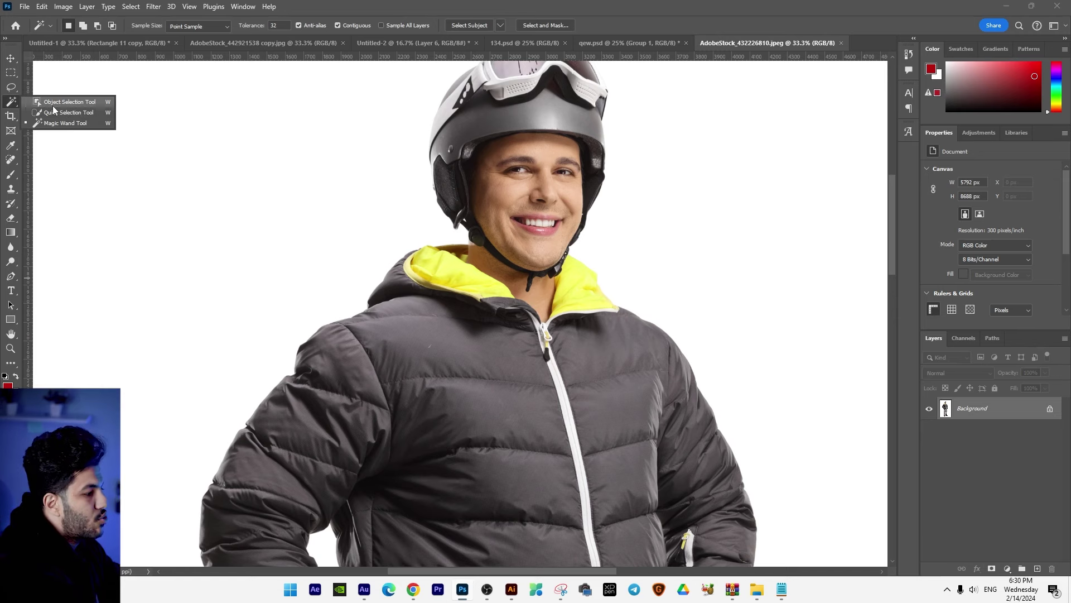
key("ctrl+plus")
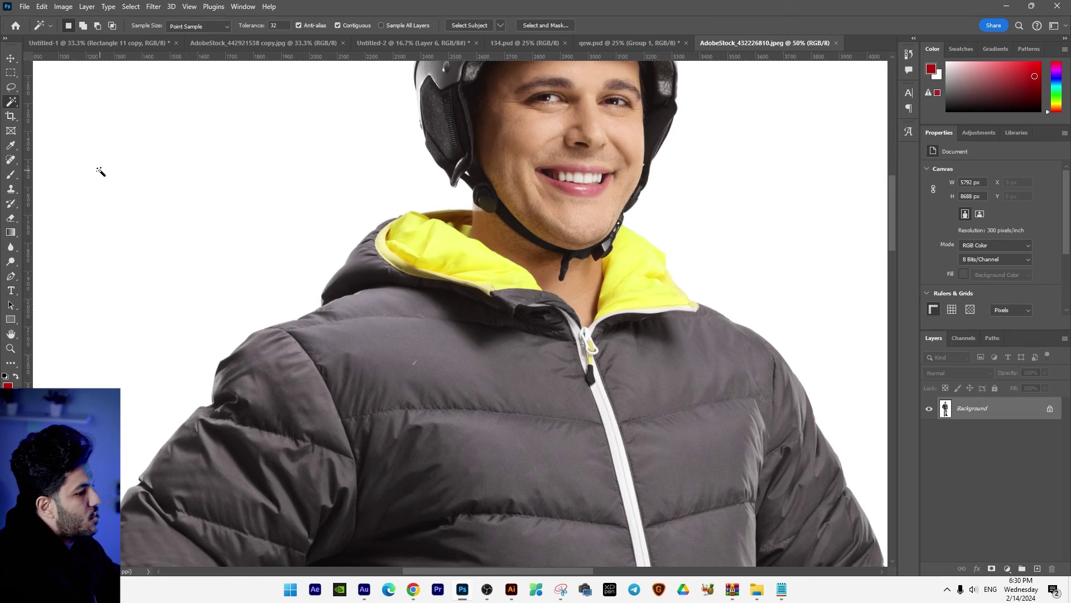
Step: Zoom to 200% on the left trouser hem corner above the boot, with the Pen tool selected
left_click_drag(164, 379, 266, 76)
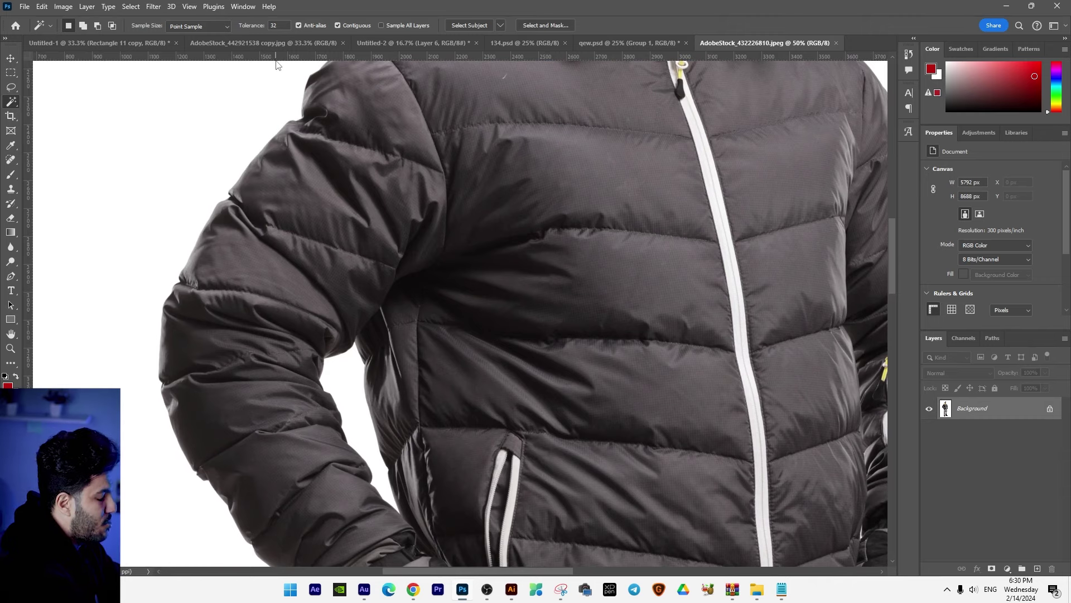
scroll(412, 132, "down", 3)
scroll(411, 131, "down", 4)
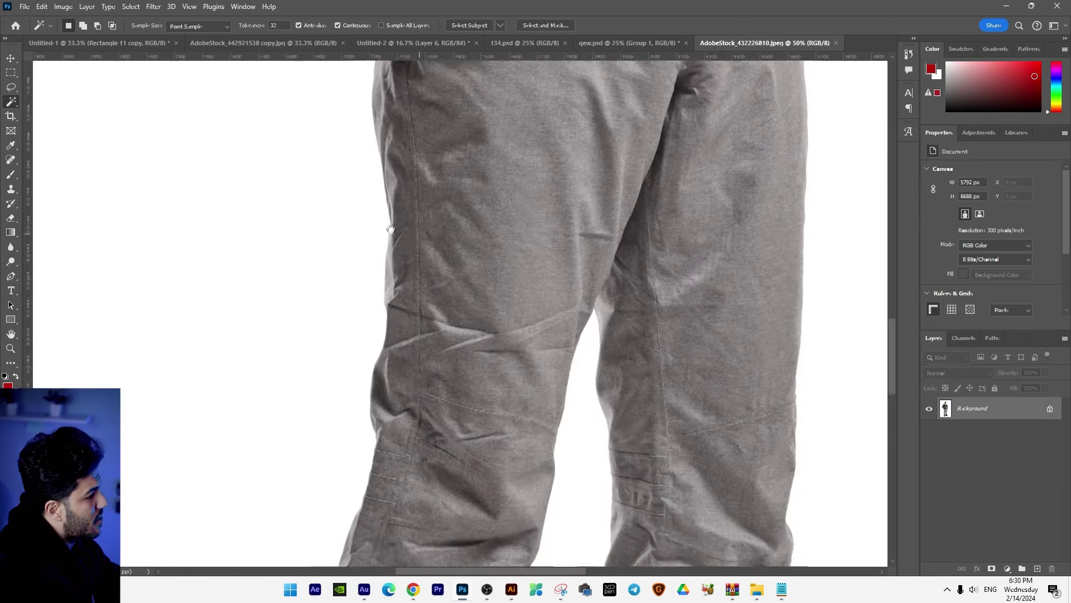
scroll(375, 215, "down", 3)
scroll(330, 255, "down", 3)
scroll(329, 256, "up", 1)
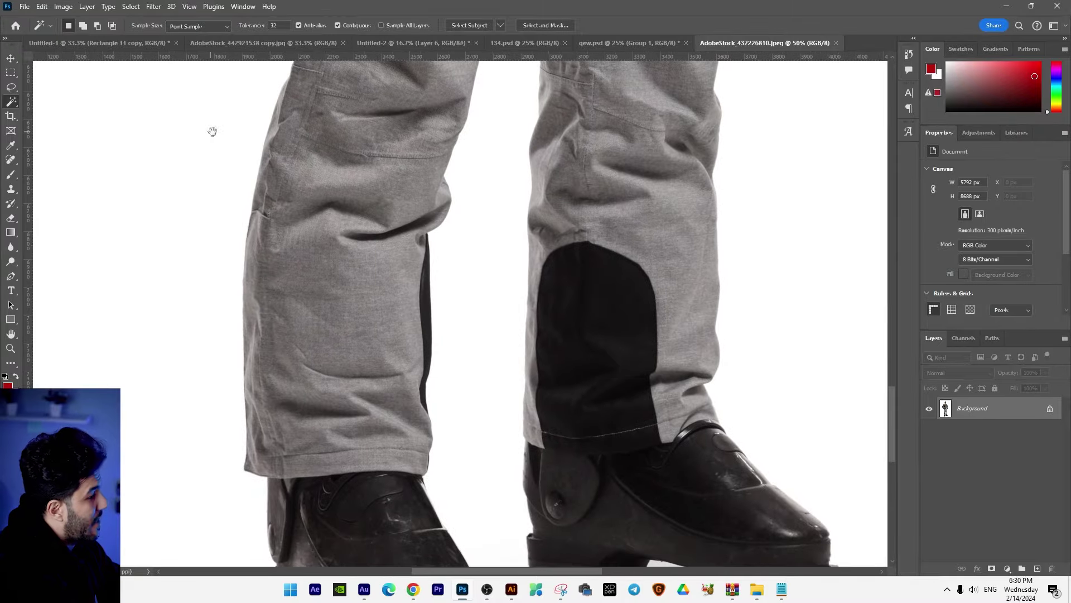
scroll(603, 220, "up", 3)
scroll(357, 476, "up", 3)
scroll(357, 476, "up", 5)
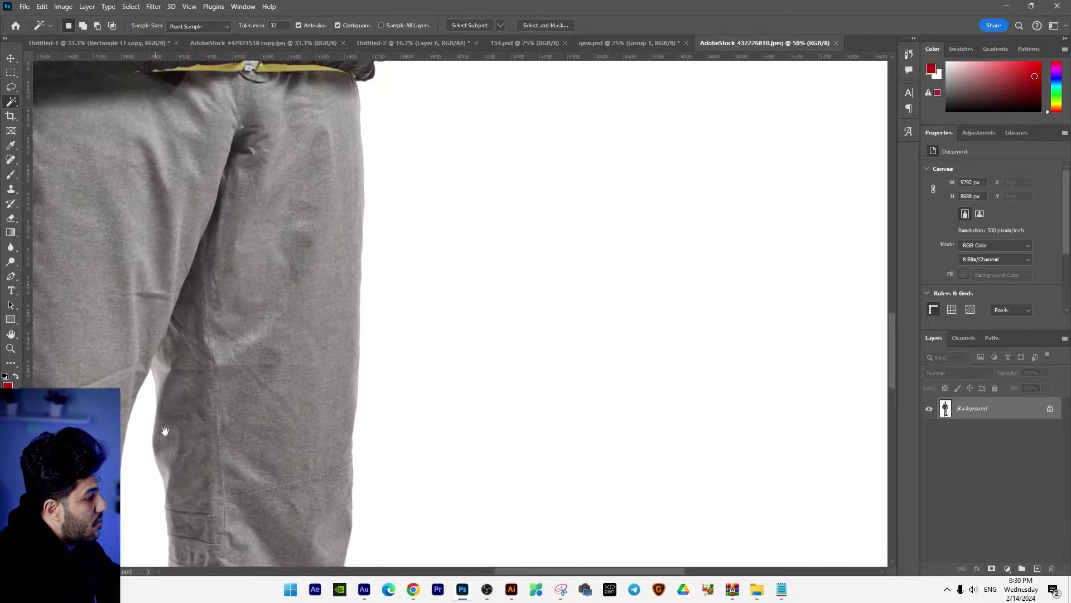
scroll(760, 517, "down", 5)
scroll(629, 124, "down", 4)
scroll(466, 153, "down", 3)
scroll(466, 152, "down", 3)
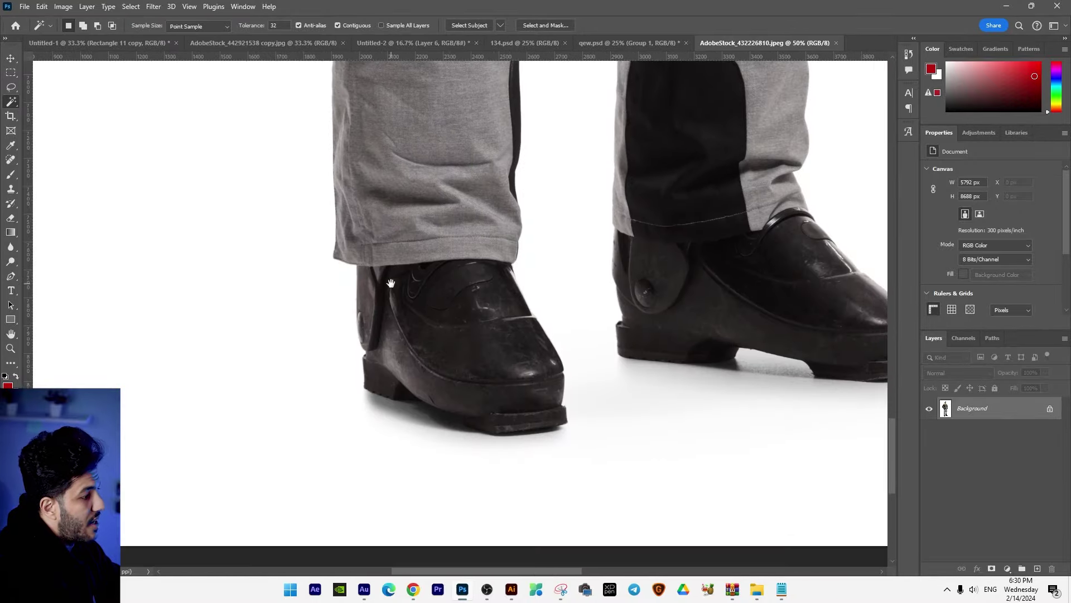
scroll(390, 271, "up", 1)
scroll(385, 268, "up", 1)
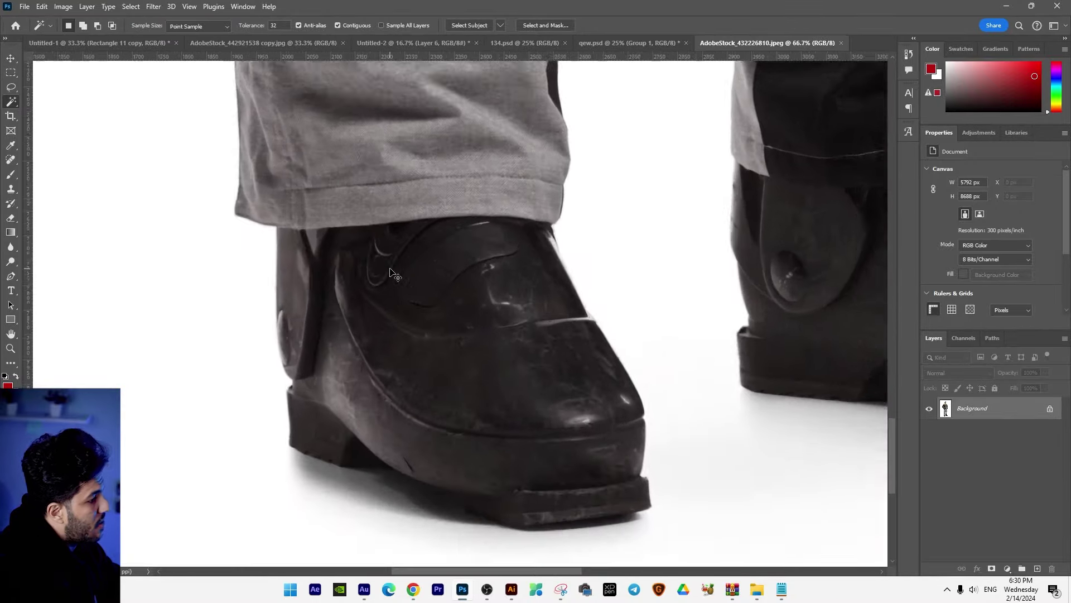
scroll(354, 256, "up", 1)
scroll(352, 355, "up", 3)
left_click_drag(351, 356, 387, 262)
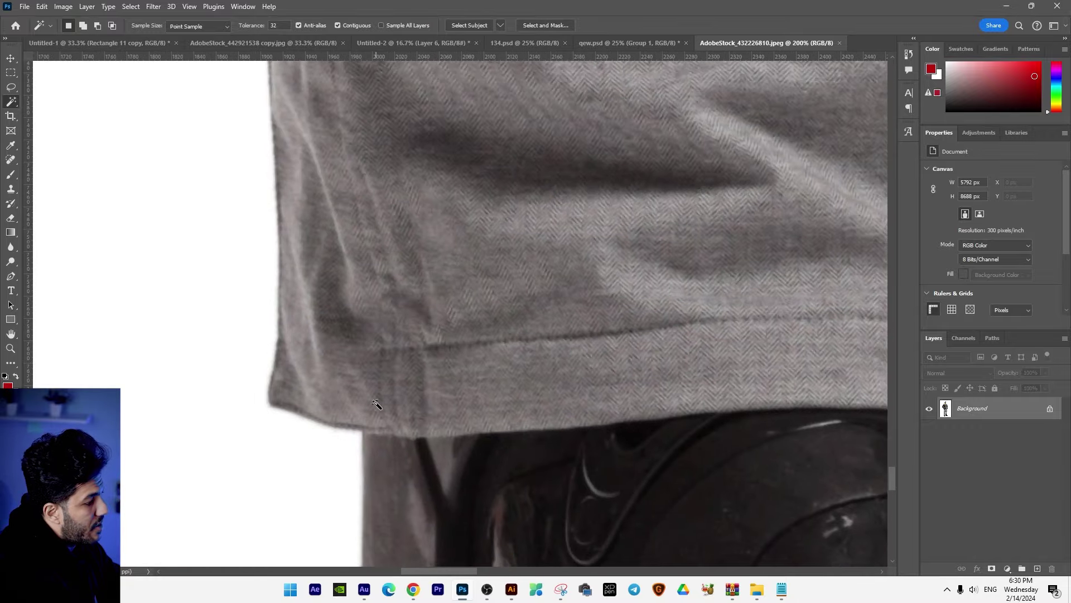
left_click(11, 277)
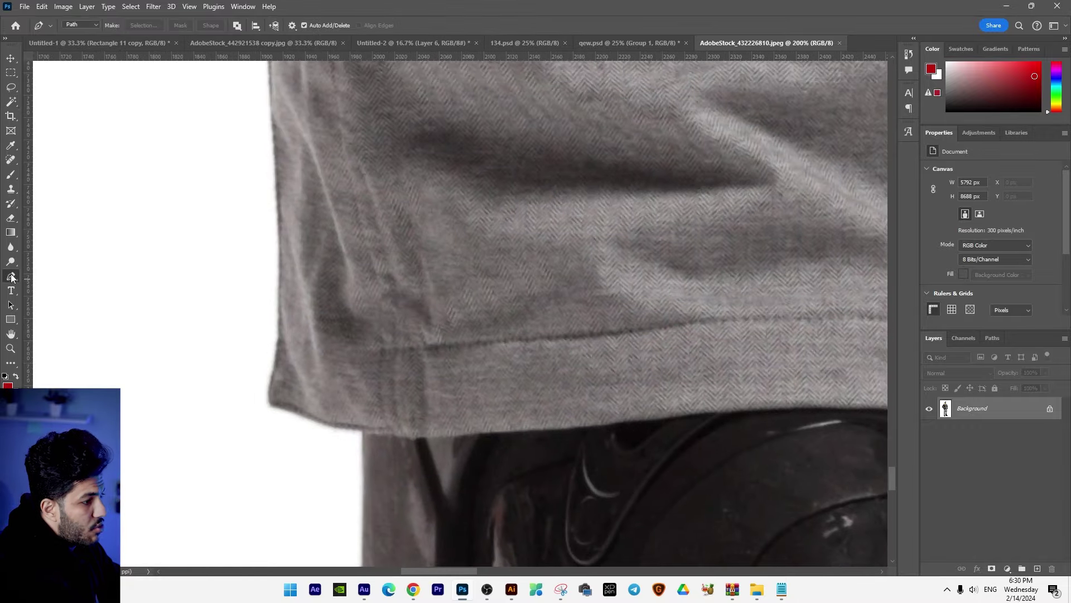
Step: Start the path at the trouser hem corner and curve anchors up the lower leg edge
left_click(363, 430)
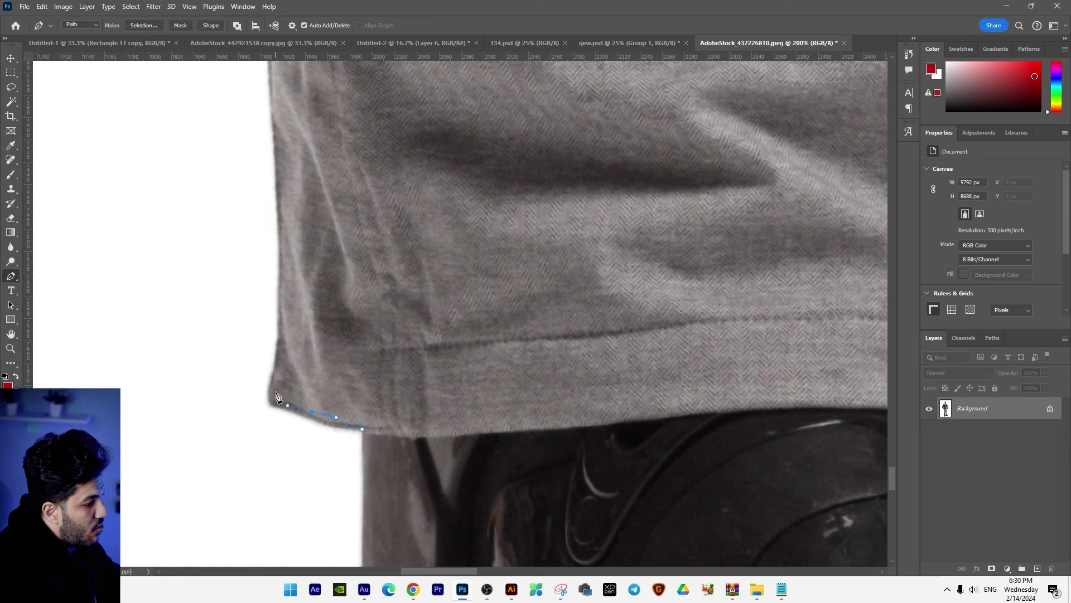
mouse_move(281, 291)
left_mouse_down()
mouse_move(277, 246)
mouse_move(304, 244)
mouse_move(273, 251)
left_mouse_up()
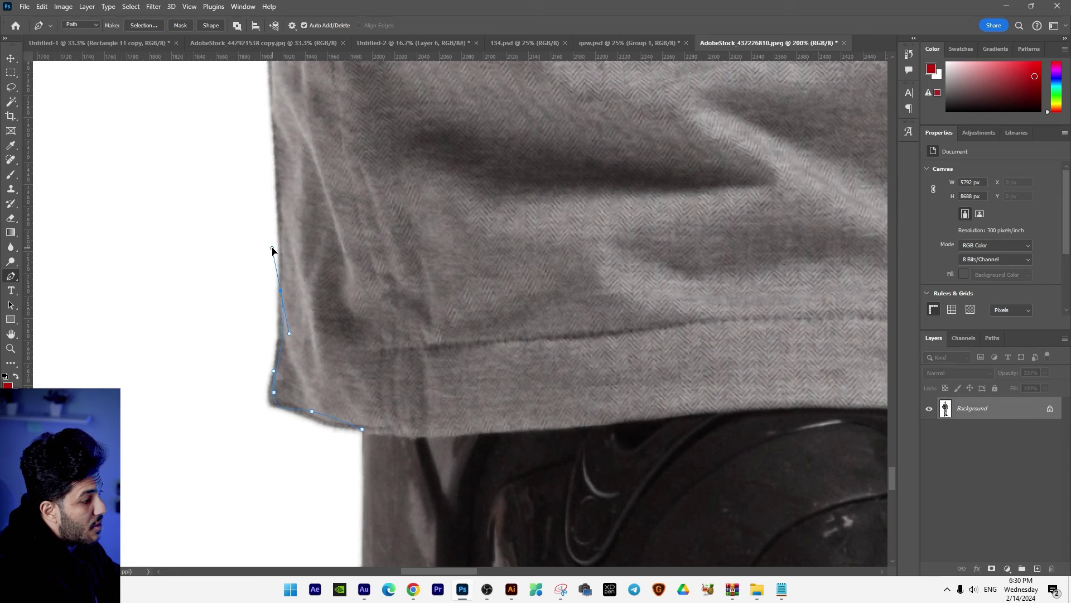
left_click_drag(265, 162, 269, 132)
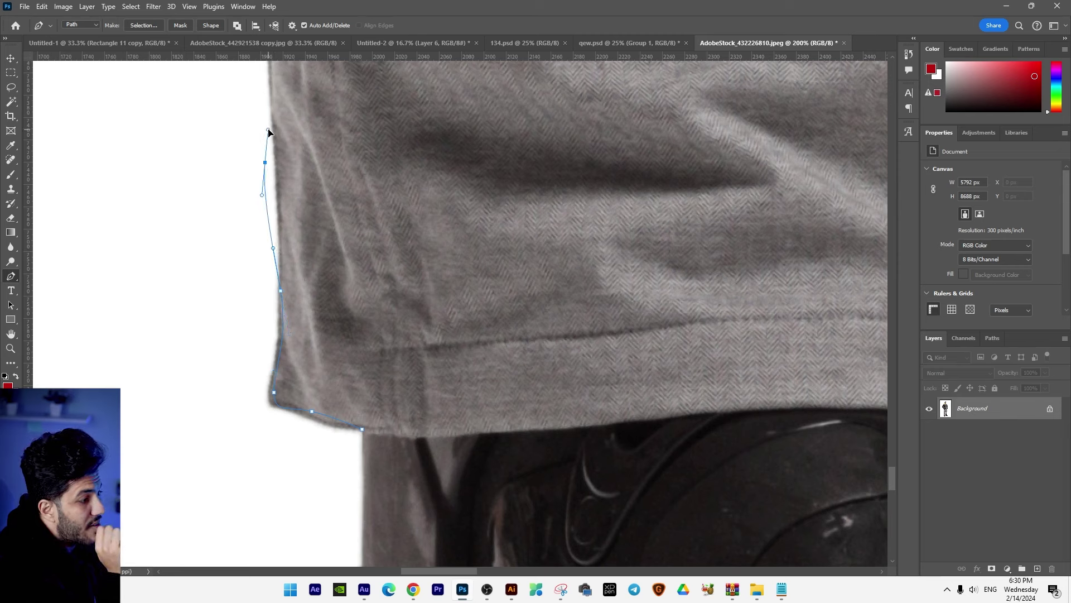
key("ctrl+z")
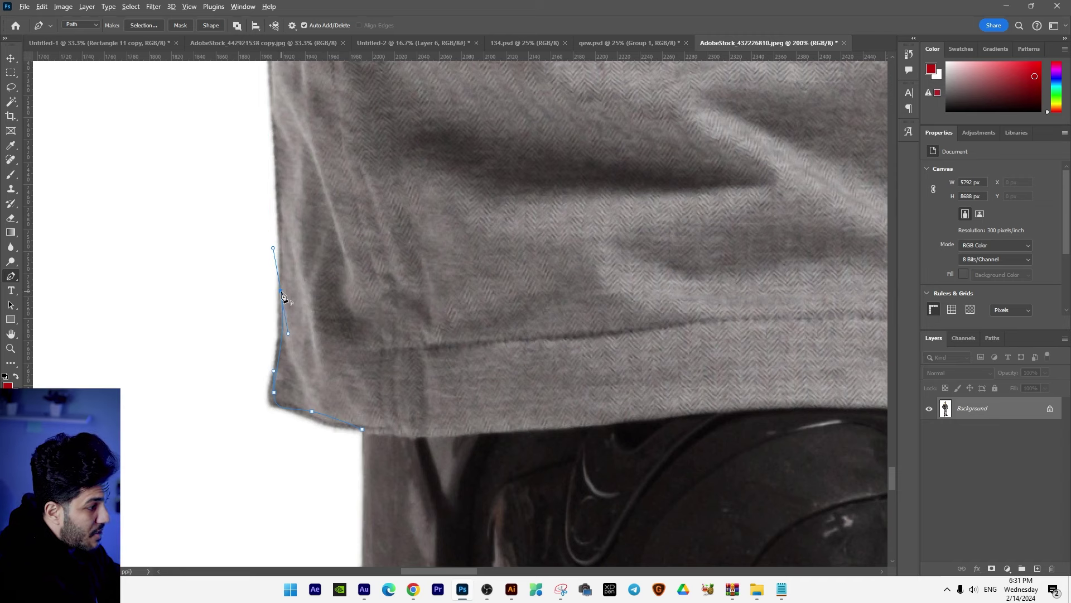
left_click_drag(280, 236, 283, 334)
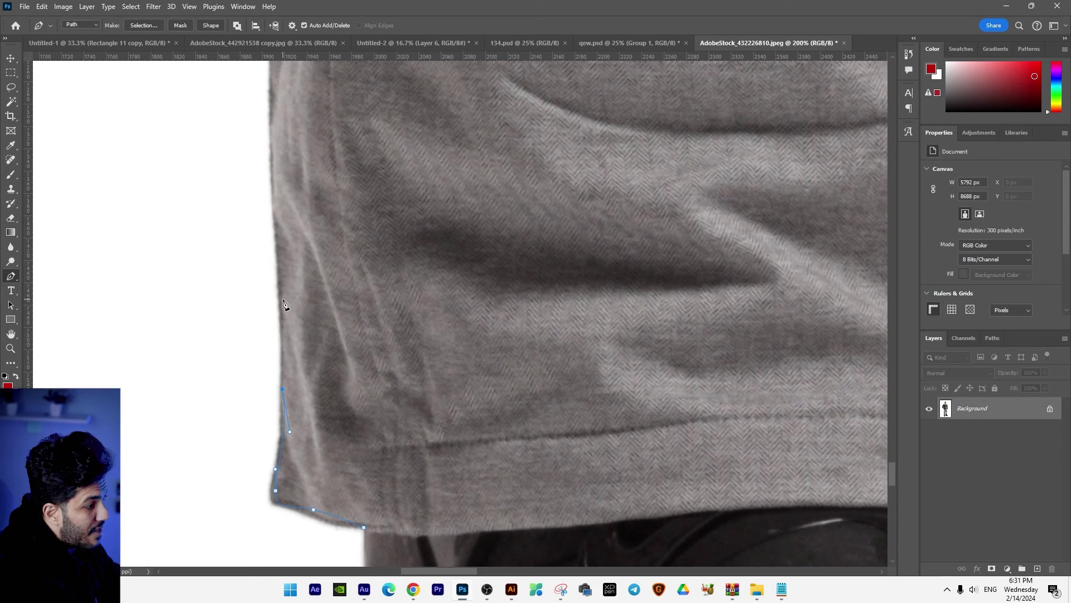
left_click(278, 264)
left_click_drag(279, 266, 291, 450)
Step: Add more anchors up the trouser's outer edge toward the side pockets
left_click(291, 385)
left_click(287, 333)
left_click(282, 281)
left_click_drag(297, 258, 296, 312)
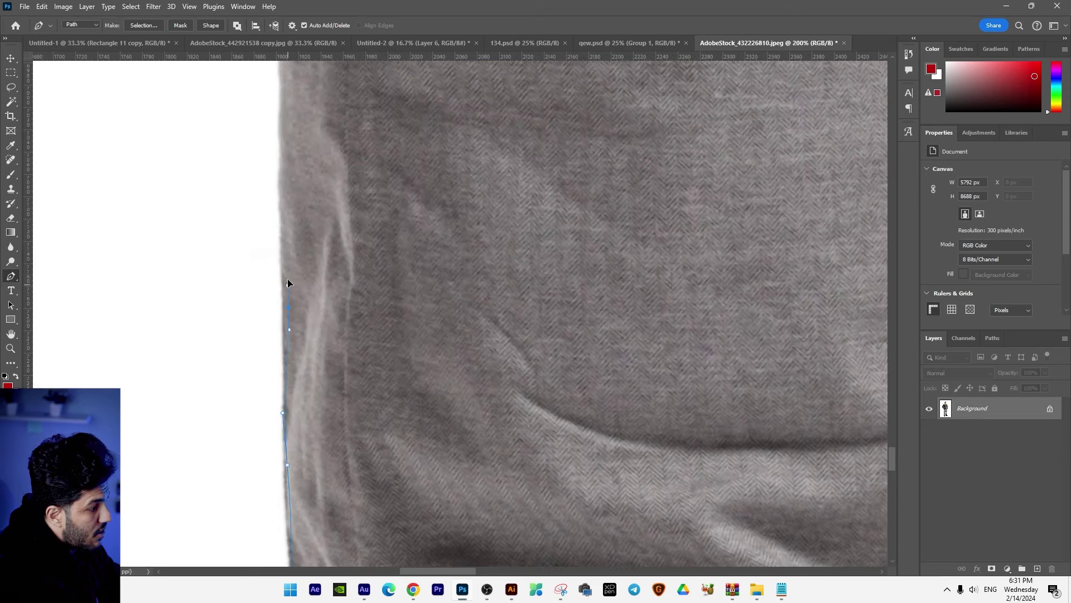
left_click_drag(303, 383, 310, 327)
left_click(309, 328)
mouse_move(325, 216)
left_mouse_down()
mouse_move(306, 309)
mouse_move(305, 272)
left_mouse_up()
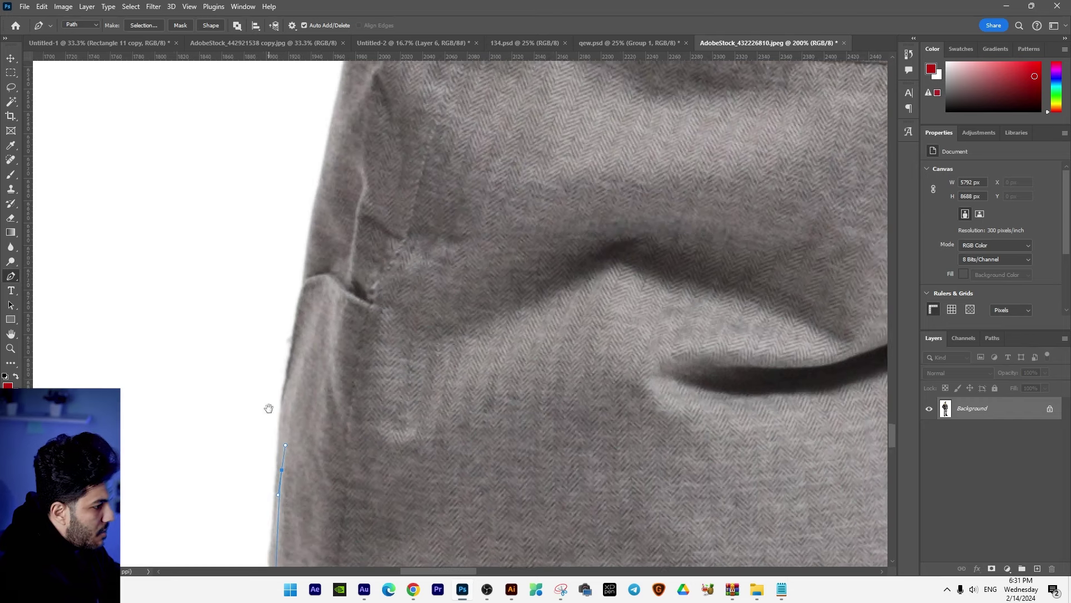
mouse_move(340, 198)
left_mouse_down()
mouse_move(322, 370)
mouse_move(321, 228)
mouse_move(303, 389)
left_mouse_up()
left_click_drag(327, 216, 250, 413)
Step: Add smooth anchors up to the lower side pocket, making the pocket bulge a corner
mouse_move(282, 298)
left_mouse_down()
mouse_move(291, 258)
mouse_move(243, 392)
mouse_move(246, 382)
left_mouse_up()
mouse_move(274, 278)
left_mouse_down()
mouse_move(289, 251)
mouse_move(233, 413)
mouse_move(323, 456)
left_mouse_up()
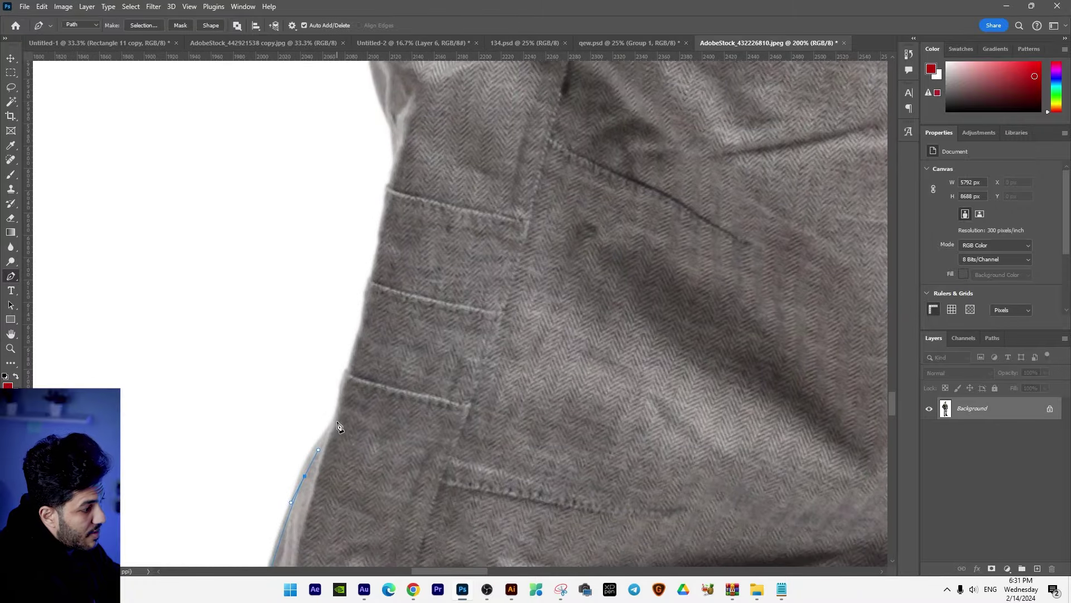
left_click(357, 380)
left_click_drag(357, 380, 342, 465)
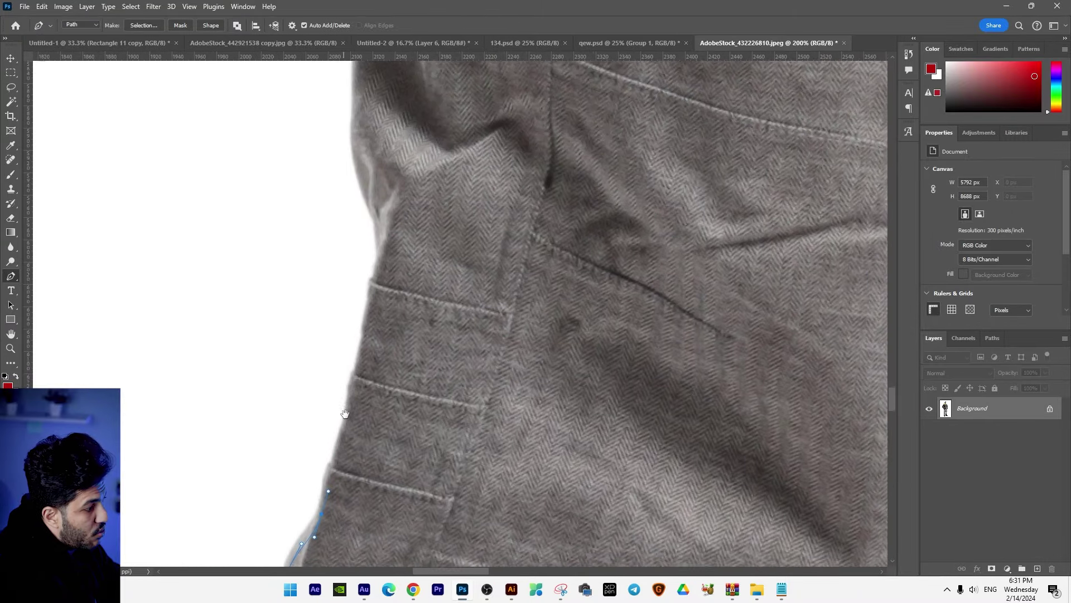
left_click_drag(373, 315, 369, 379)
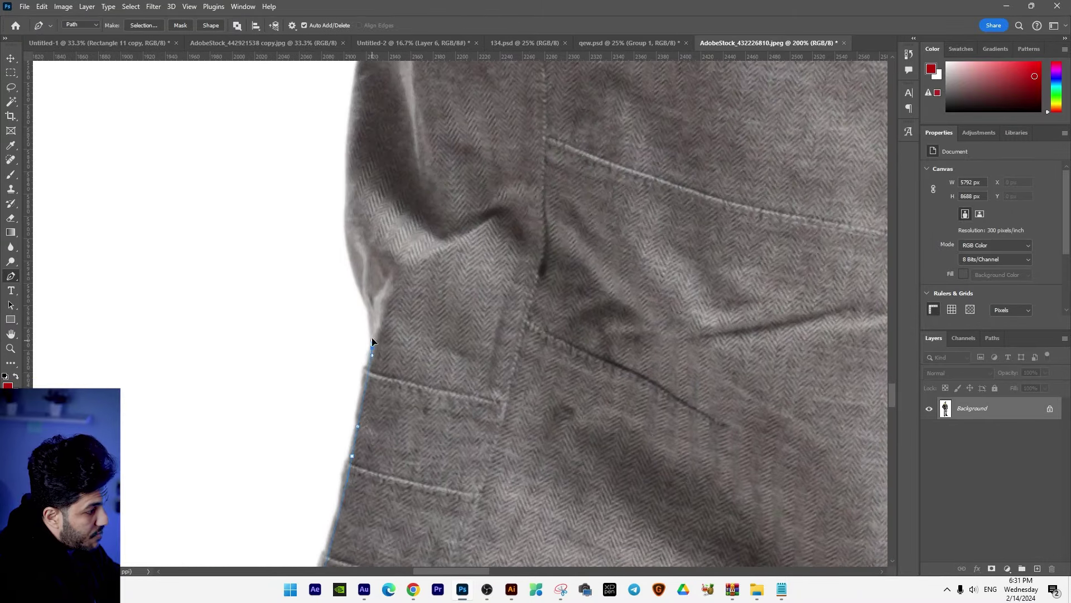
left_click_drag(378, 326, 378, 374)
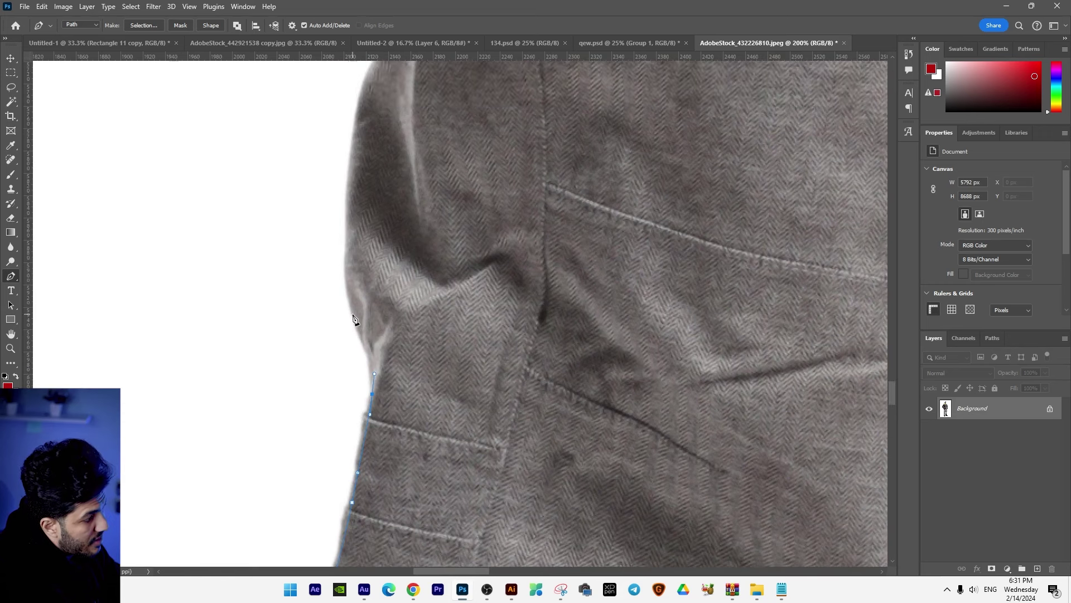
left_click_drag(358, 316, 330, 281)
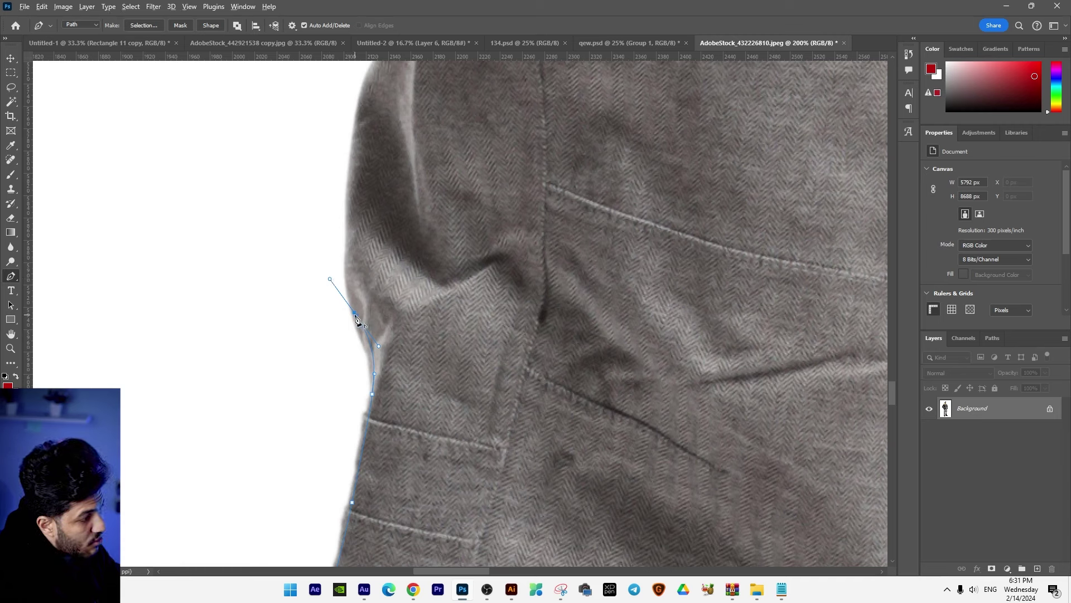
key("ctrl+z")
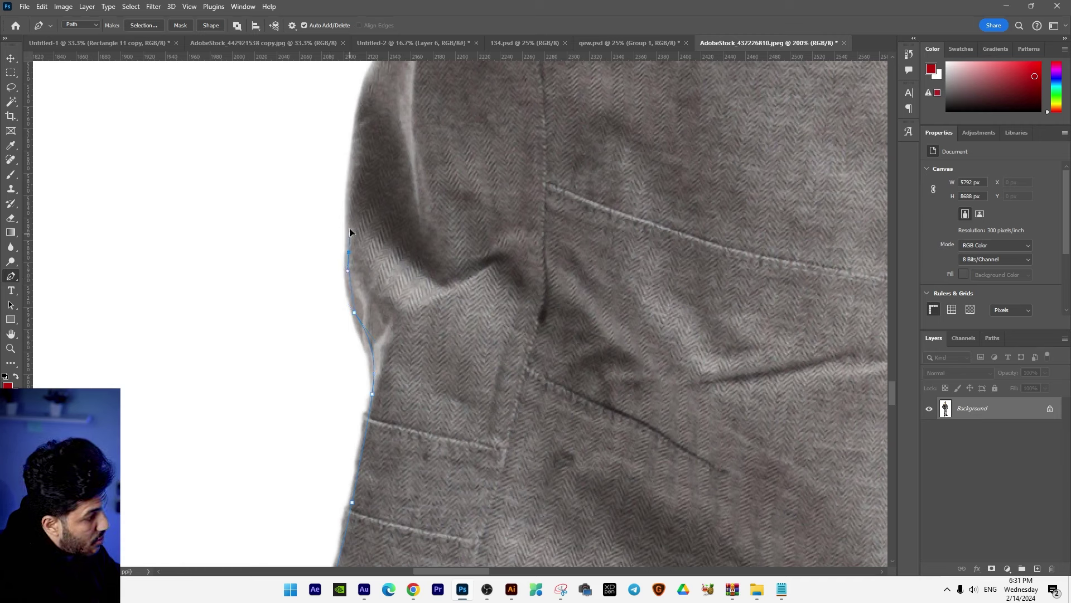
Step: Continue curved and corner anchors up the edge past the pocket, redoing one misplaced point
scroll(335, 279, "up", 2)
scroll(334, 307, "up", 2)
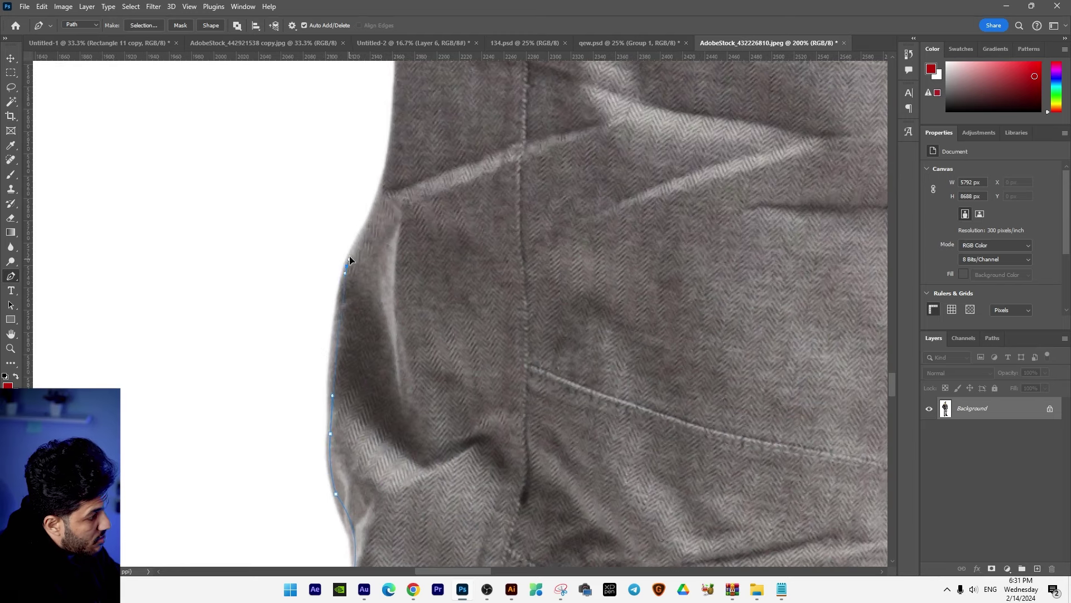
scroll(352, 324, "up", 1)
scroll(357, 358, "up", 2)
left_click_drag(372, 308, 375, 267)
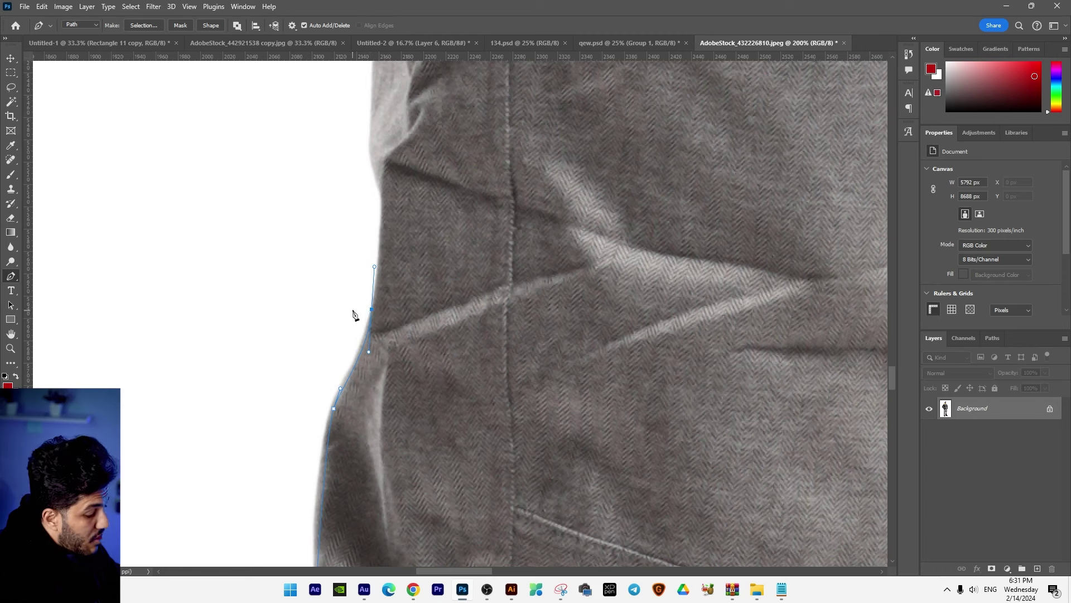
key("ctrl+z")
left_click_drag(378, 339, 378, 308)
left_click(386, 270)
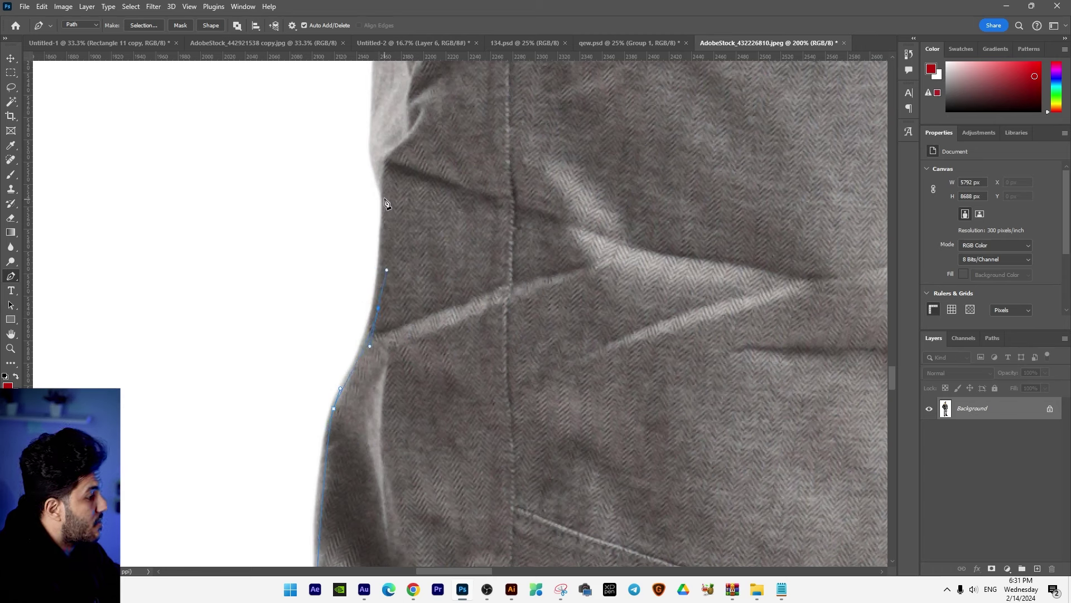
mouse_move(381, 170)
left_mouse_down()
mouse_move(383, 268)
mouse_move(383, 222)
left_mouse_up()
Step: Add curved anchors around the fabric fold, ending on a corner anchor
scroll(380, 235, "up", 3)
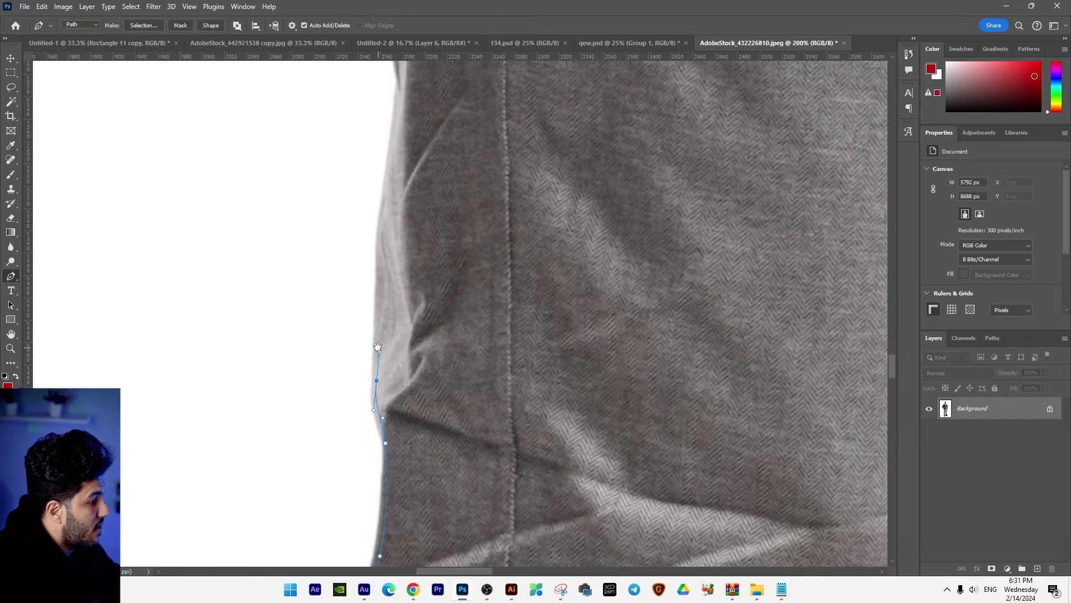
scroll(383, 335, "up", 3)
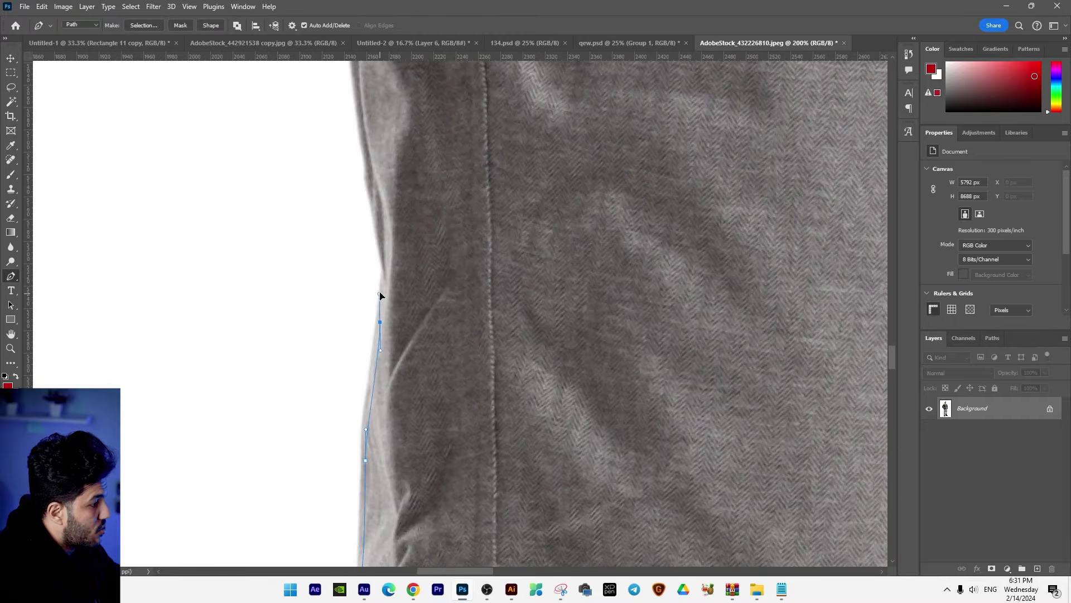
scroll(391, 358, "up", 2)
left_click(385, 404)
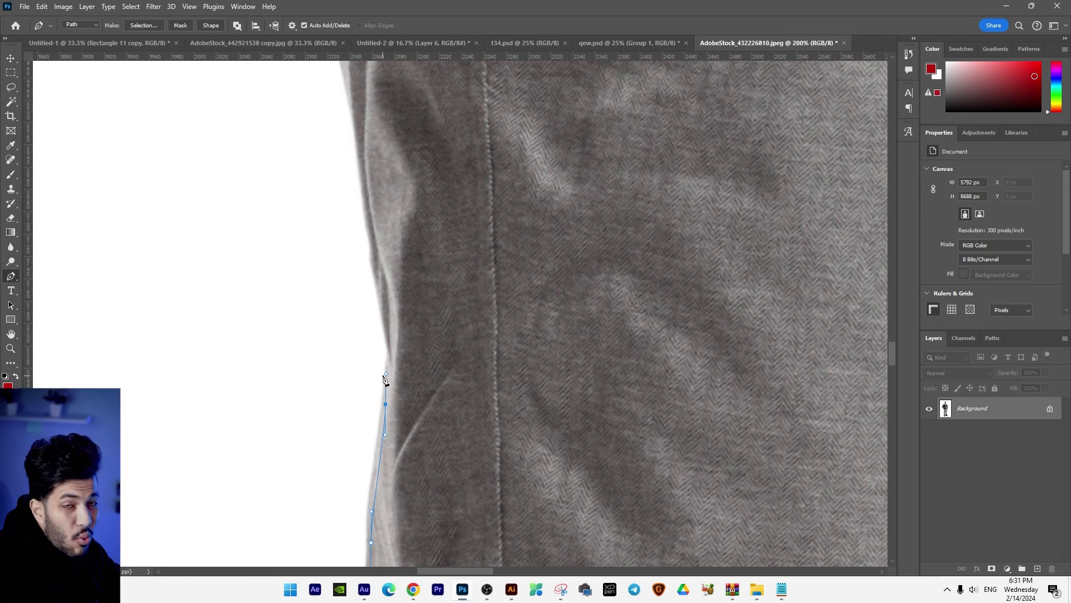
left_click_drag(393, 339, 386, 323)
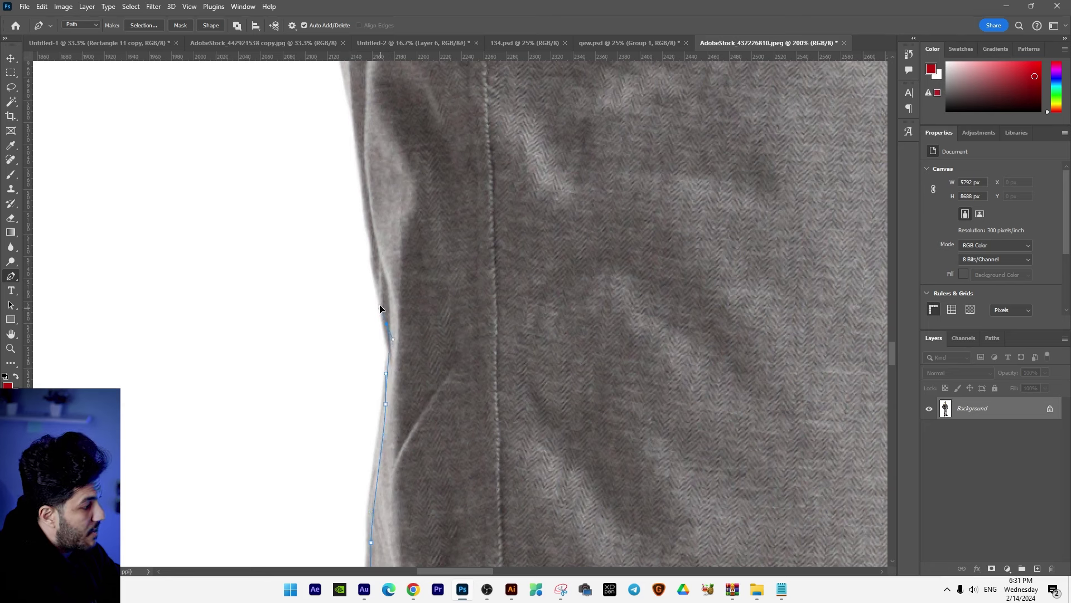
key("ctrl+z")
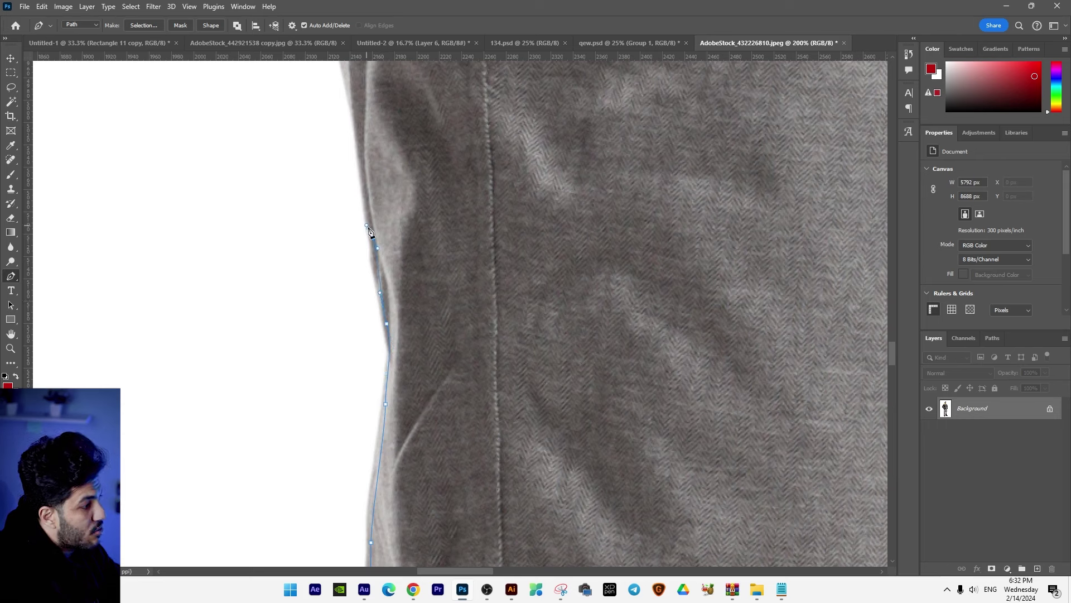
left_click_drag(361, 222, 343, 201)
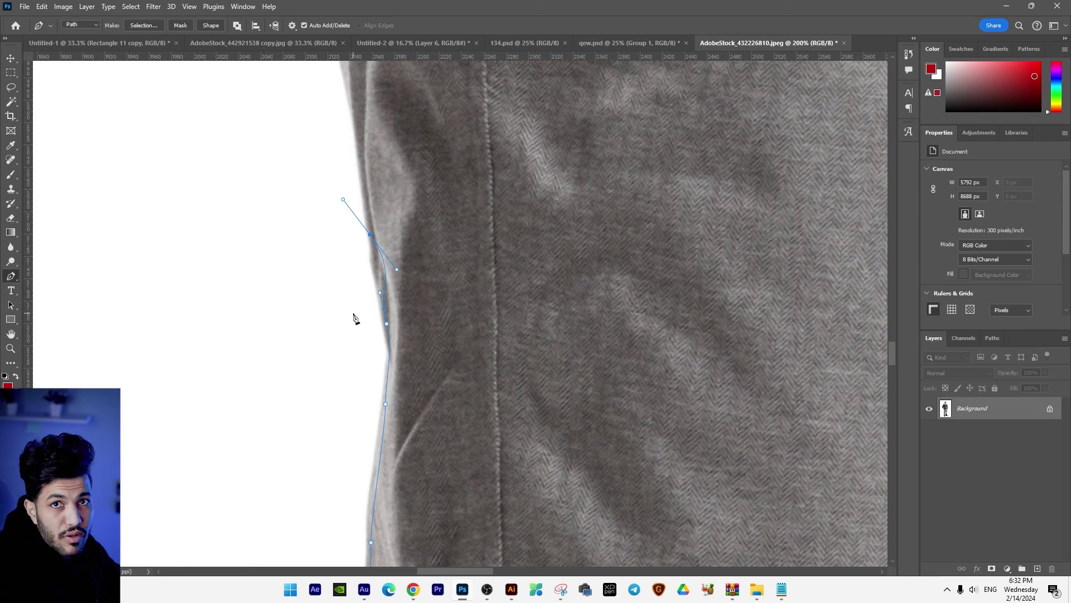
left_click_drag(356, 138, 344, 96)
key("ctrl+z")
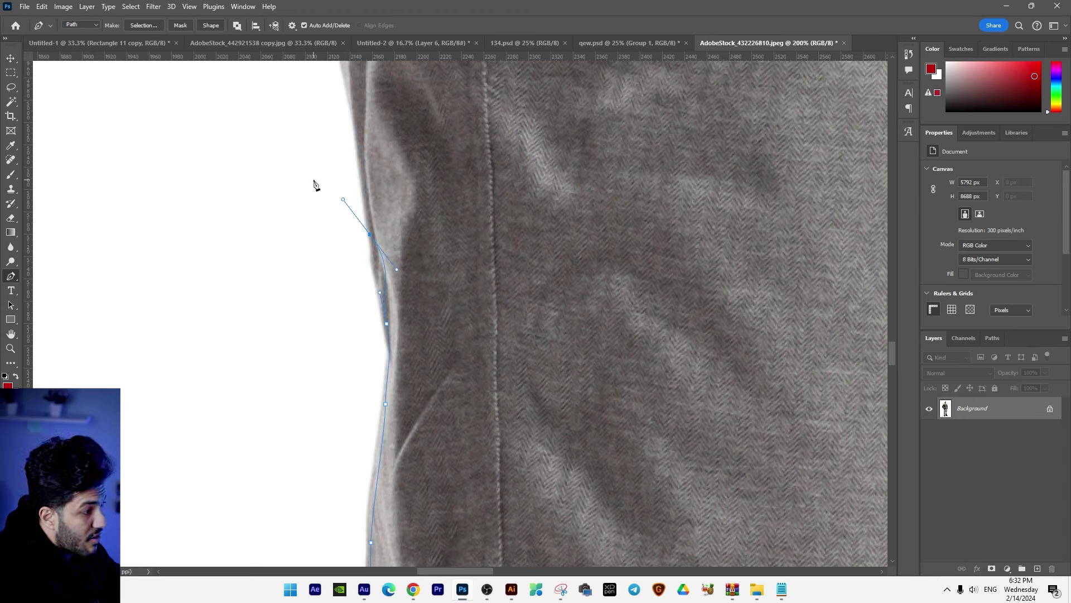
left_click(370, 235, "alt")
Step: Add curved anchors up the pant side toward the hip, undoing one bad curve
left_click_drag(493, 284, 487, 514)
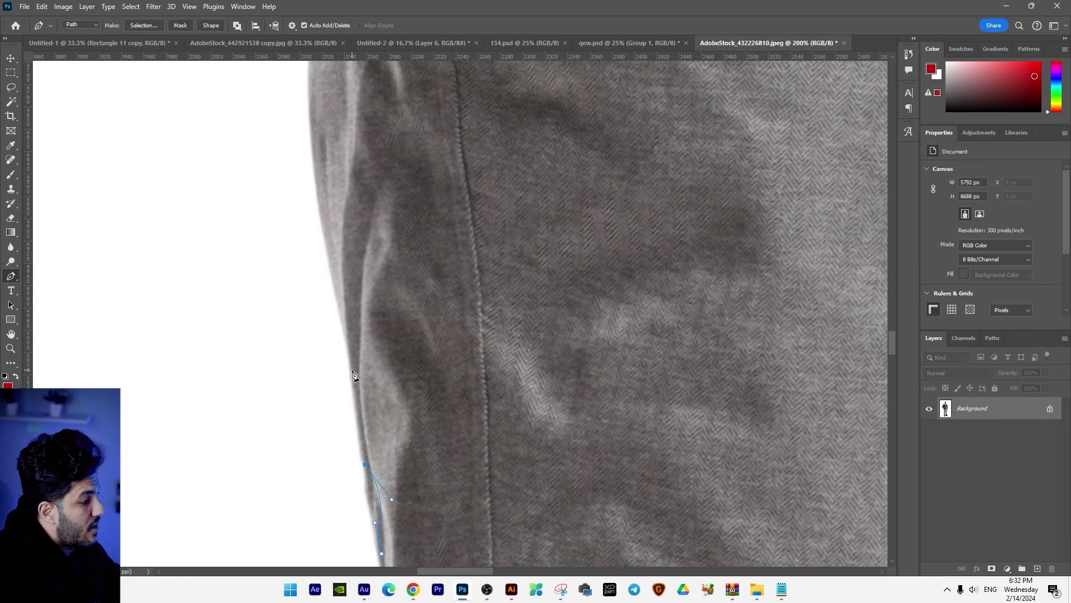
scroll(335, 260, "up", 3)
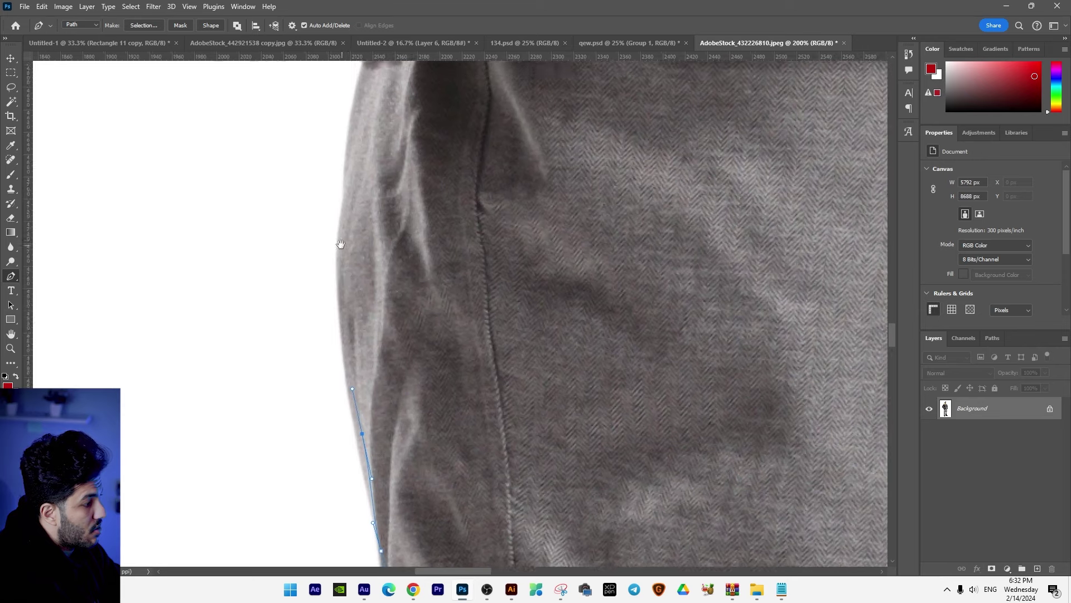
left_click_drag(341, 243, 342, 231)
scroll(352, 245, "up", 3)
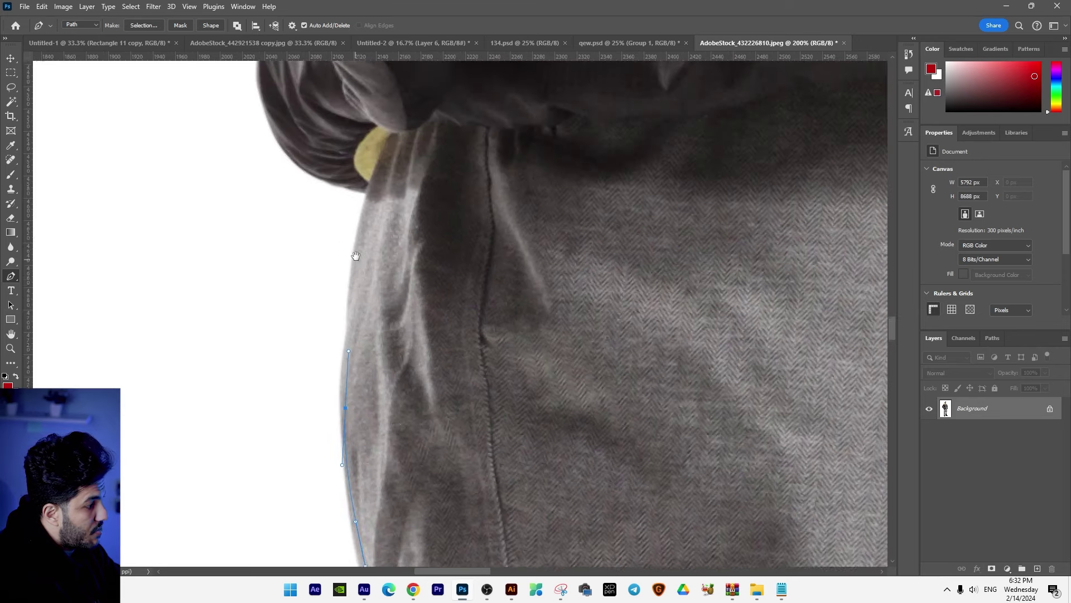
left_click_drag(360, 252, 364, 233)
left_click_drag(369, 270, 358, 369)
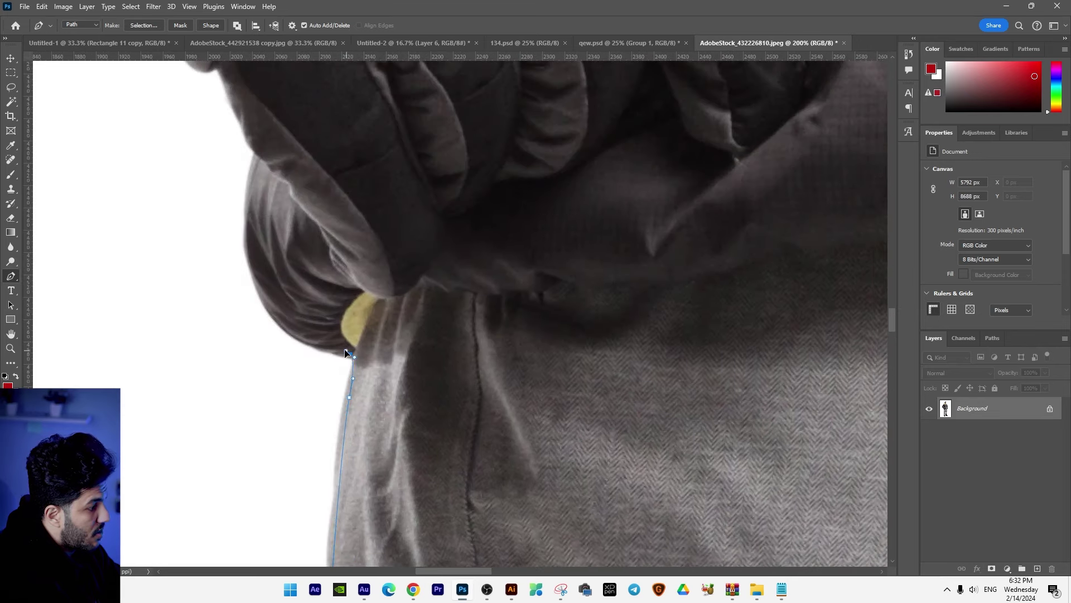
left_click_drag(248, 245, 244, 225)
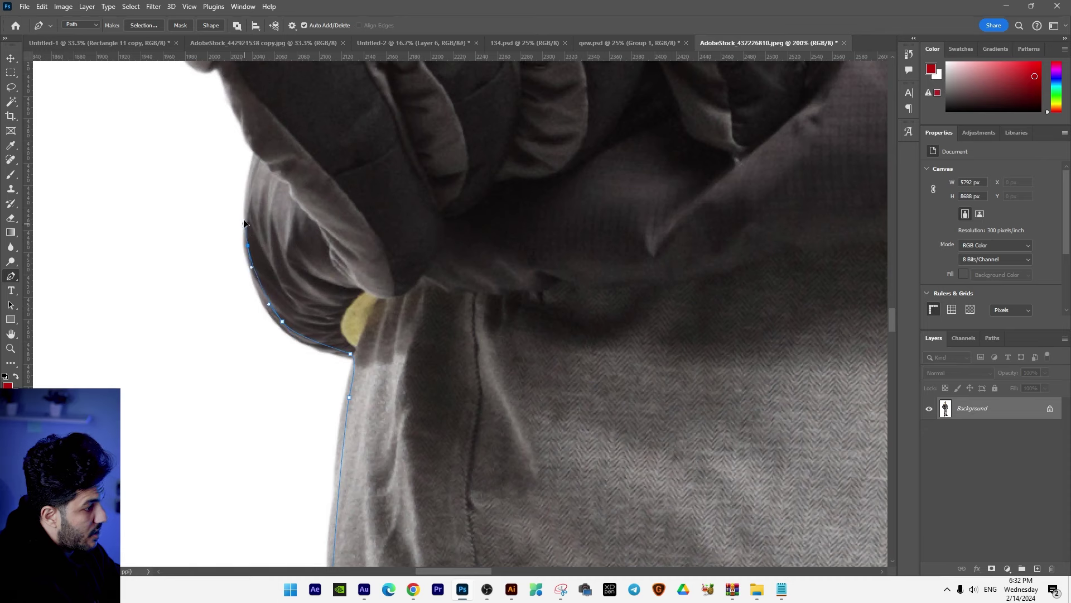
key("ctrl+z")
key("ctrl+z")
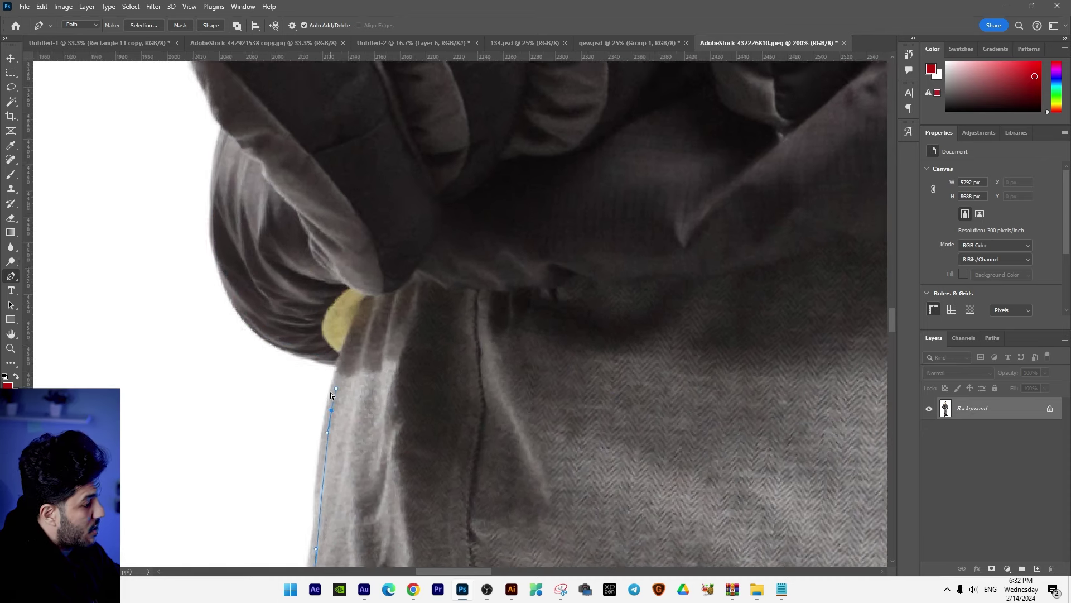
Step: Curve the path around the gloved hand's rounded edge with a run of anchors
scroll(330, 396, "up", 2)
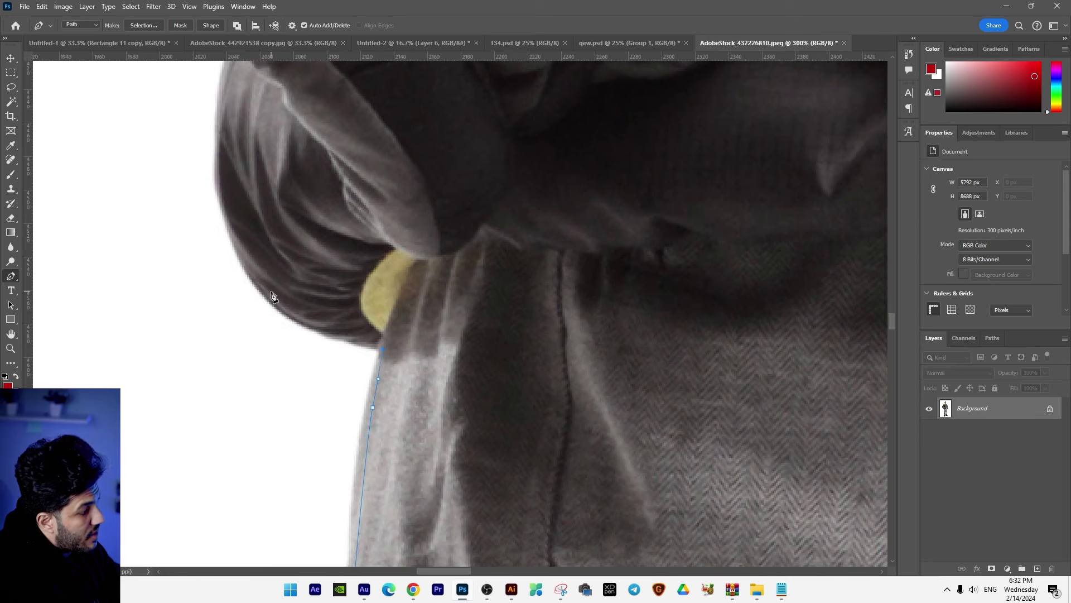
left_click_drag(268, 289, 219, 232)
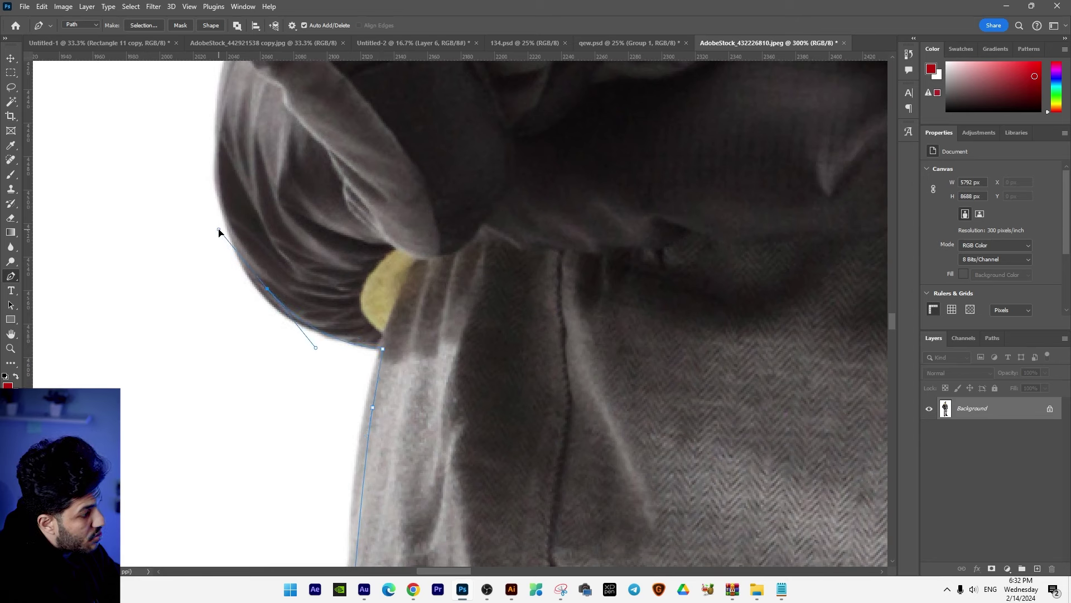
mouse_move(244, 202)
left_mouse_down()
mouse_move(258, 285)
mouse_move(228, 193)
left_mouse_up()
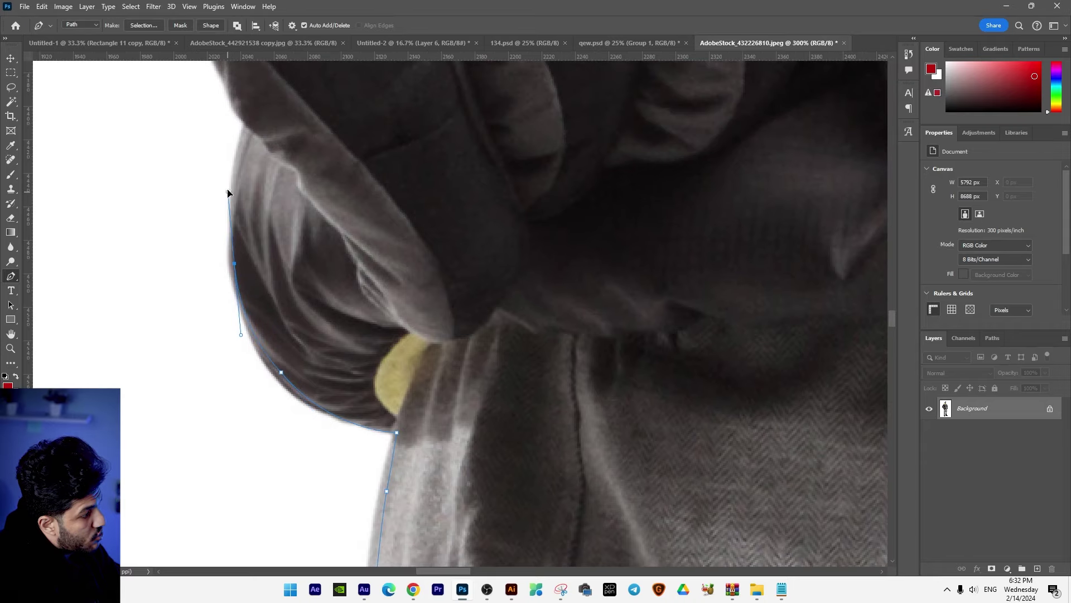
left_click_drag(245, 145, 253, 329)
left_click(252, 324)
left_click(239, 305)
left_click(227, 273)
left_click(208, 231)
left_click(200, 199)
Step: Continue placing anchors along the glove's outer edge
left_click_drag(183, 197, 270, 363)
left_click(246, 339)
left_click(228, 326)
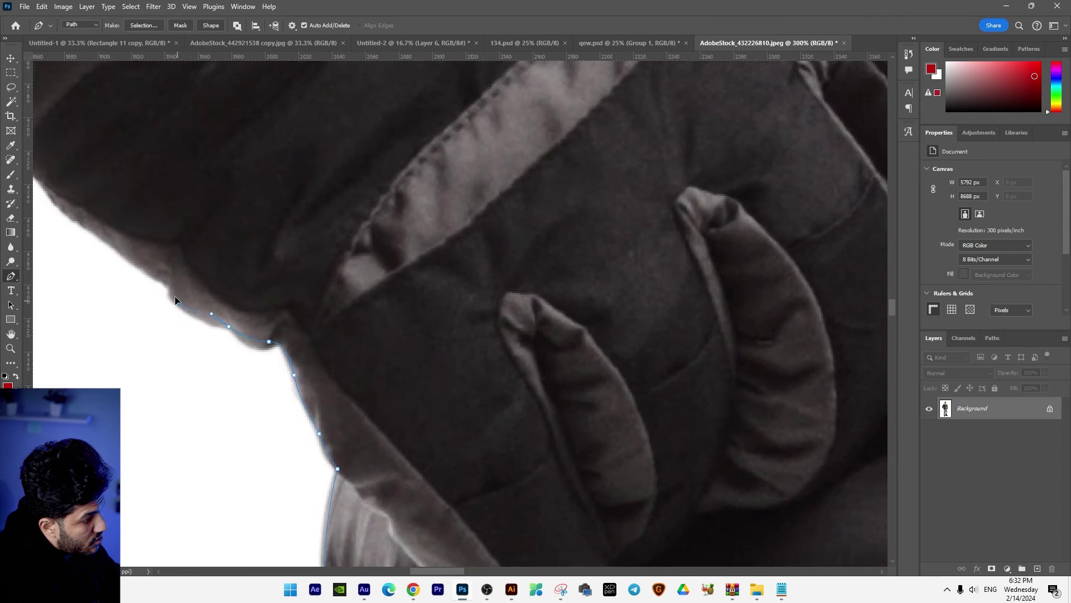
left_click(159, 272)
left_click(140, 264)
mouse_move(131, 261)
left_mouse_down()
mouse_move(269, 401)
mouse_move(295, 386)
left_mouse_up()
Step: Add anchors up the outline toward the jacket's buckle strap
left_click(274, 386)
left_click(270, 386)
left_click(249, 368)
left_click(253, 411)
left_click(200, 356)
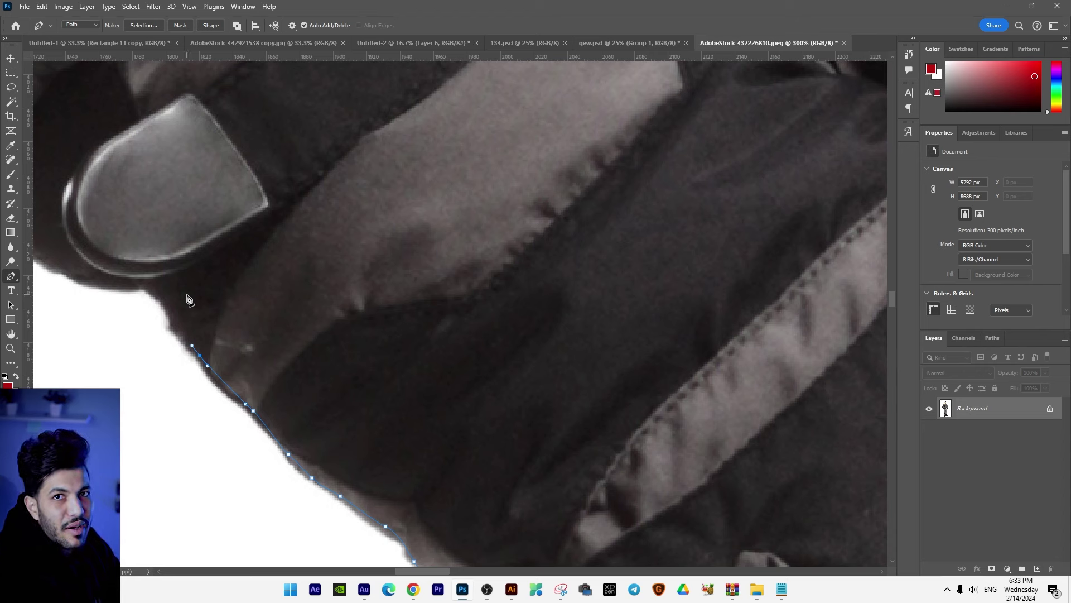
left_click_drag(159, 249, 337, 439)
Step: Place Pen anchors along the glove edge and the lower sleeve
left_click(337, 440)
left_click(277, 428)
left_click_drag(223, 456, 413, 484)
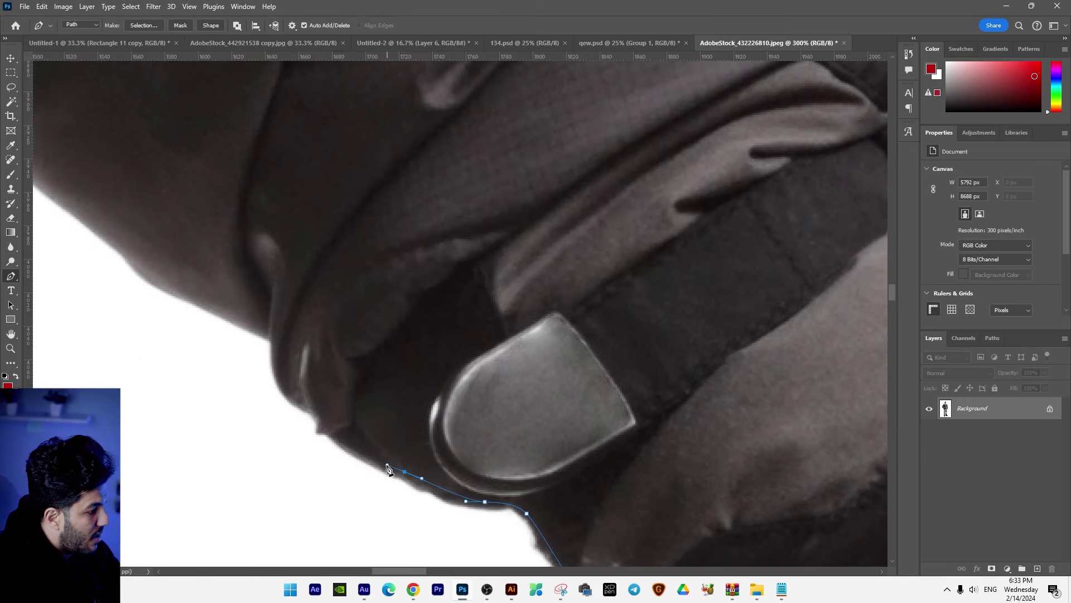
left_click_drag(313, 393, 485, 558)
left_click(479, 538)
left_click(451, 527)
left_click(428, 514)
left_click(406, 503)
left_click(340, 471)
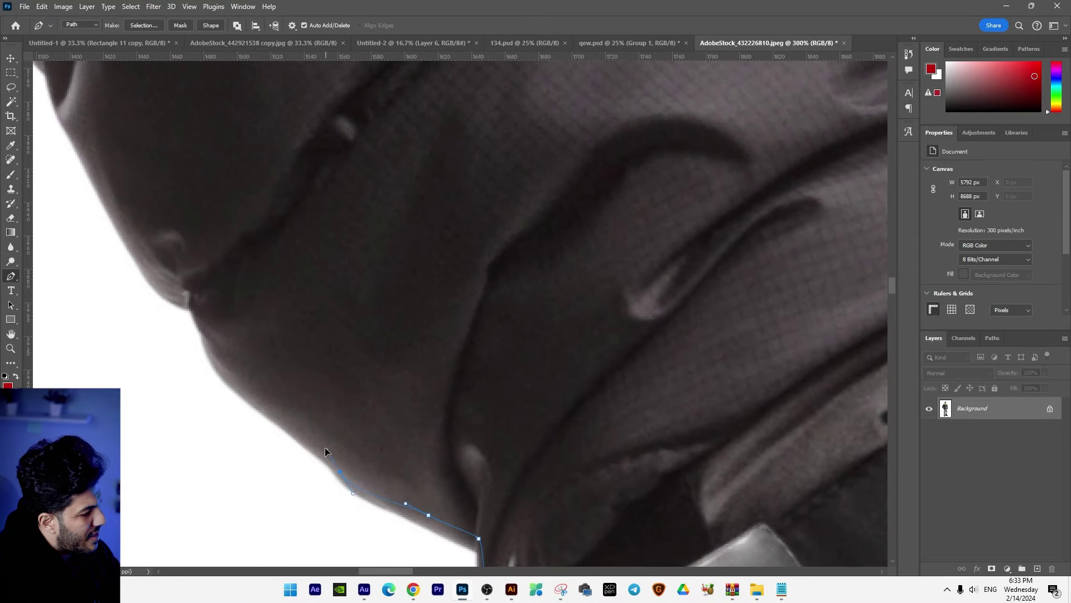
left_click(275, 417)
left_click(258, 400)
left_click(243, 387)
left_click(228, 370)
Step: Continue the Pen anchors up the middle of the sleeve edge
left_click(189, 304)
left_click(181, 295)
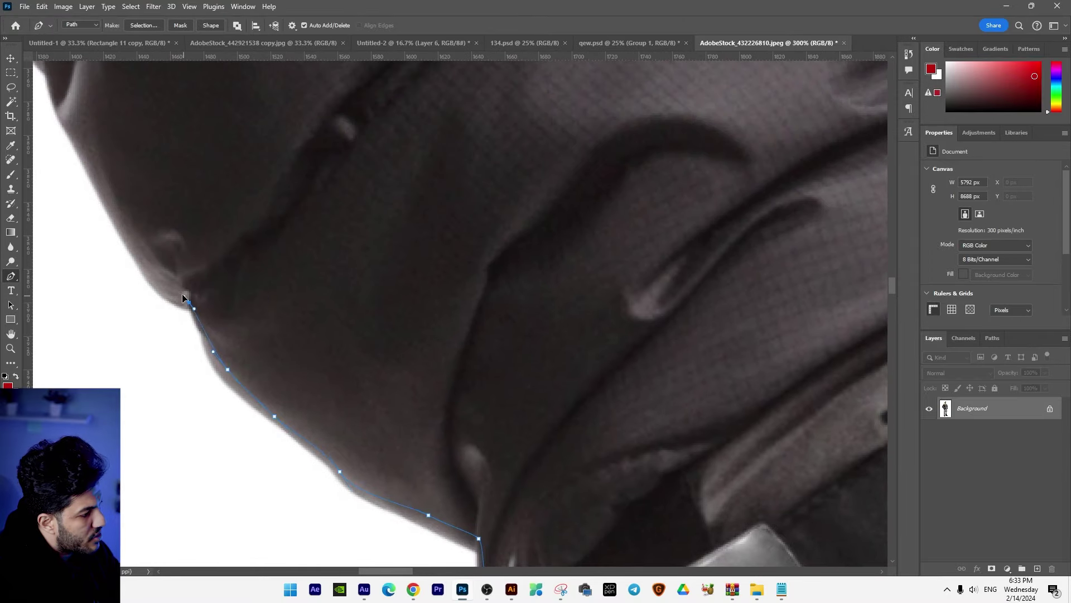
left_click_drag(181, 296, 331, 455)
left_click(304, 440)
left_click(291, 418)
left_click(279, 397)
left_click(248, 359)
left_click(235, 324)
left_click(223, 290)
left_click_drag(207, 249, 348, 512)
left_click(290, 392)
left_click(287, 372)
Step: Carry the anchors up along the upper sleeve edge
left_click(309, 479)
left_click(292, 461)
left_click(275, 444)
left_click(229, 371)
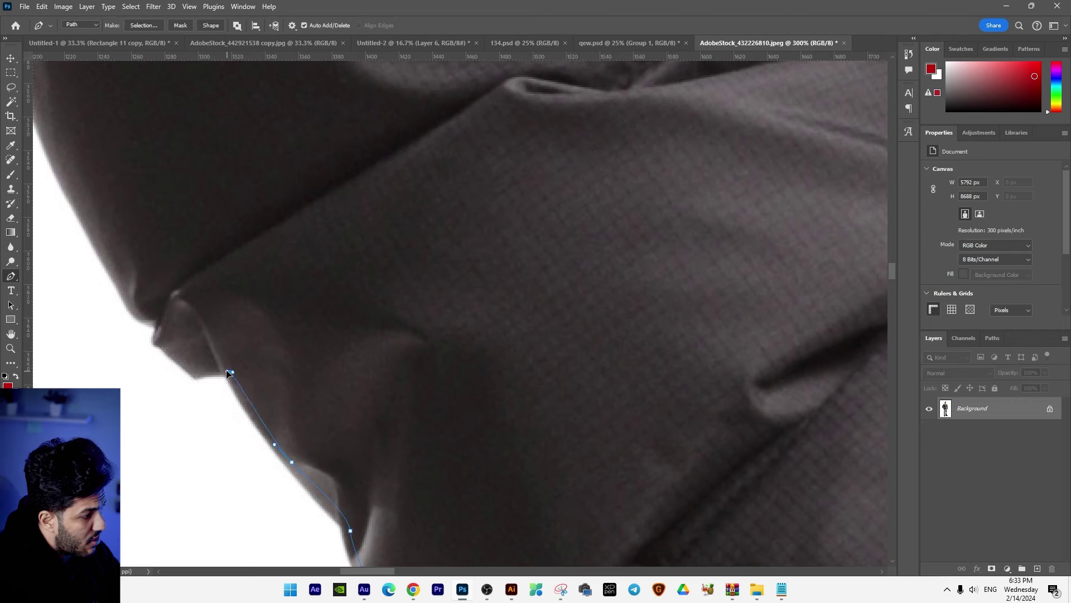
left_click_drag(192, 371, 270, 459)
left_click(234, 427)
left_click(219, 395)
left_click(181, 344)
left_click(171, 327)
Step: Add a curved hip anchor, close the path across the pant hem, and make it a selection
scroll(155, 350, "down", 1)
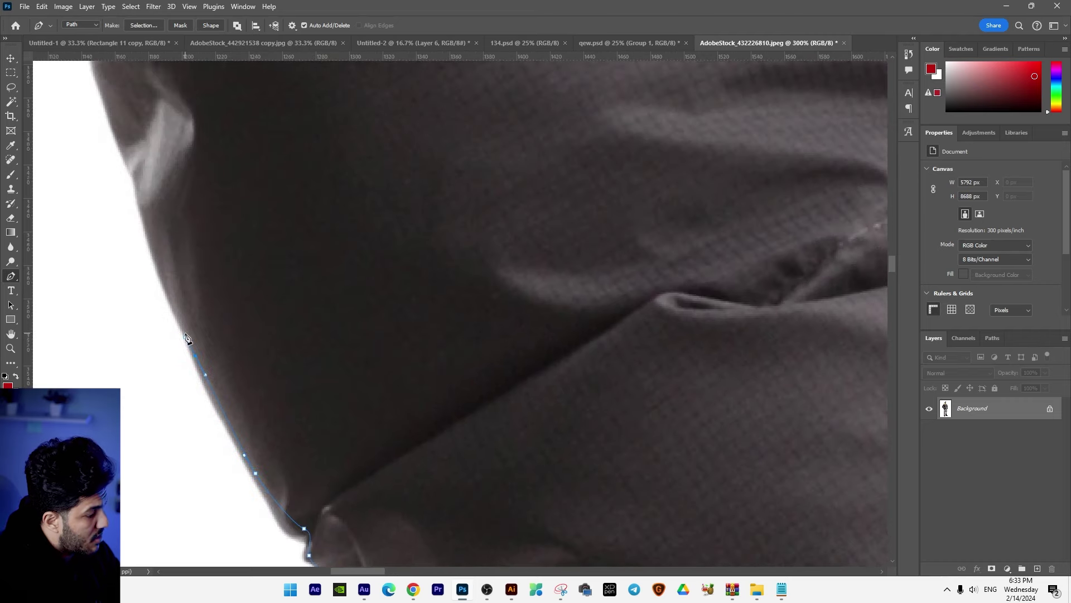
scroll(187, 335, "down", 1)
scroll(229, 365, "down", 1)
scroll(229, 366, "down", 1)
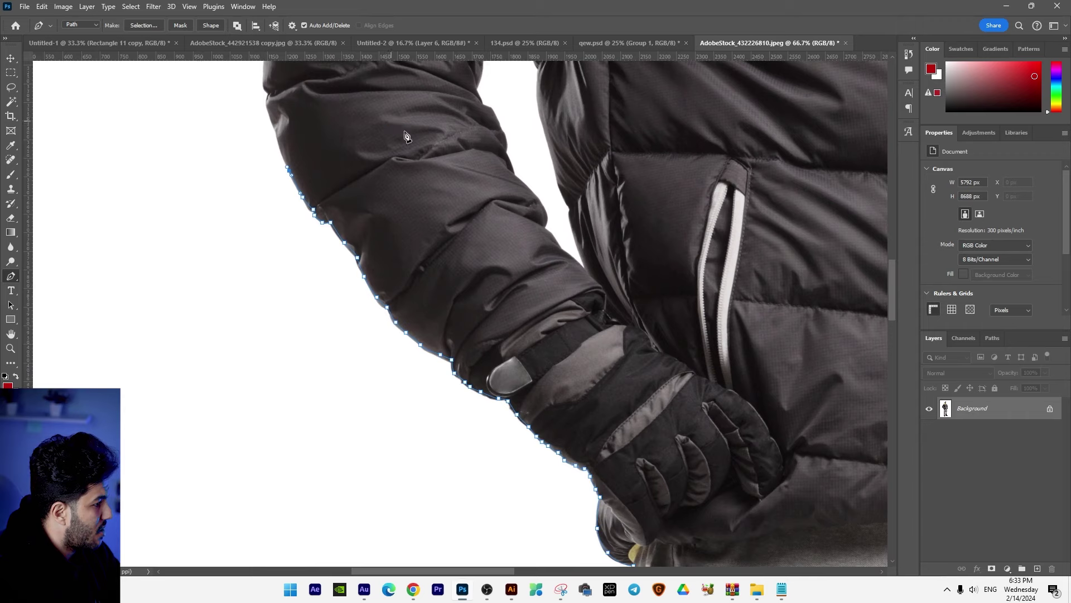
left_click_drag(562, 328, 356, 66)
mouse_move(607, 306)
left_mouse_down()
mouse_move(646, 328)
mouse_move(508, 209)
mouse_move(478, 108)
left_mouse_up()
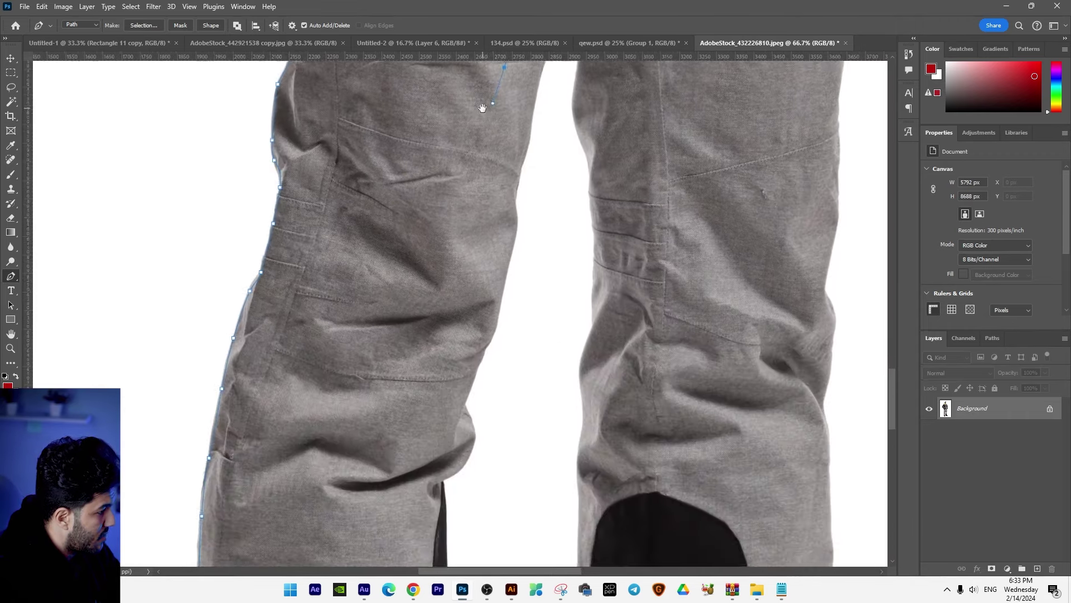
mouse_move(414, 373)
left_mouse_down()
mouse_move(389, 256)
mouse_move(407, 276)
left_mouse_up()
left_click(393, 323)
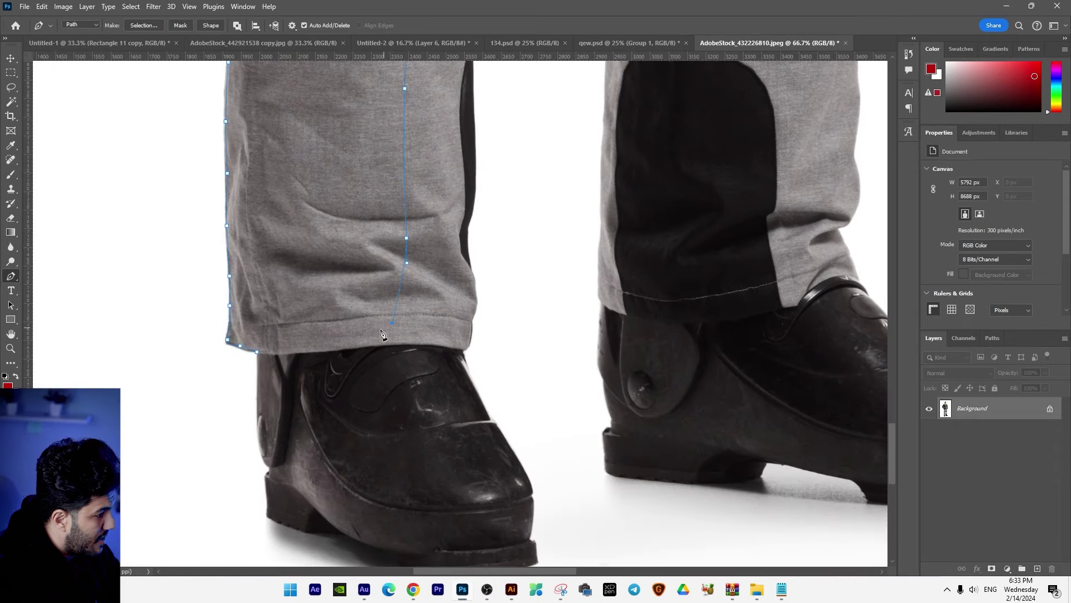
left_click(342, 349)
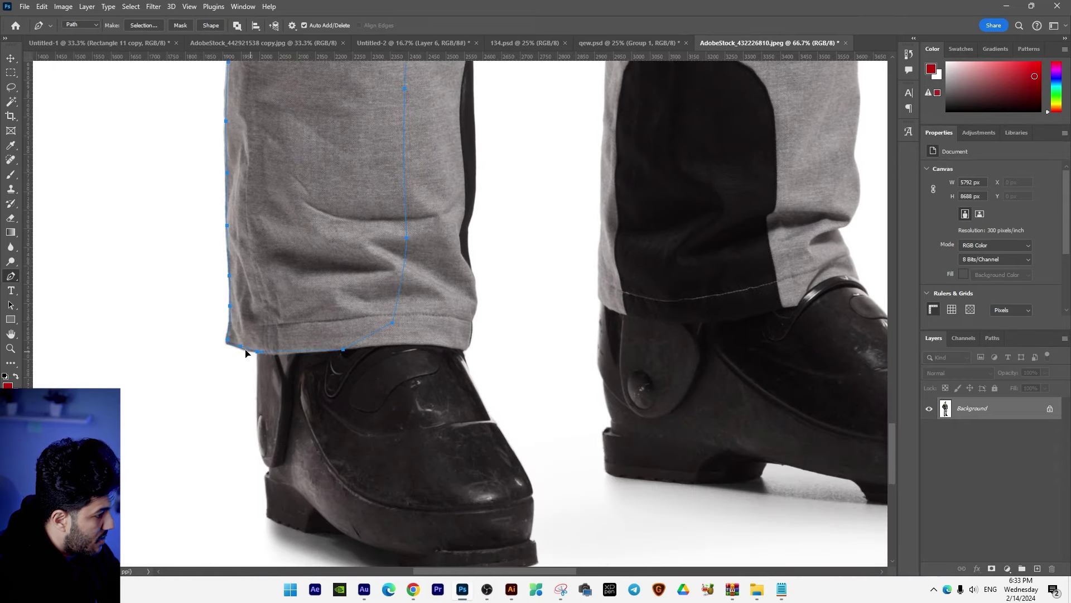
key("ctrl+Return")
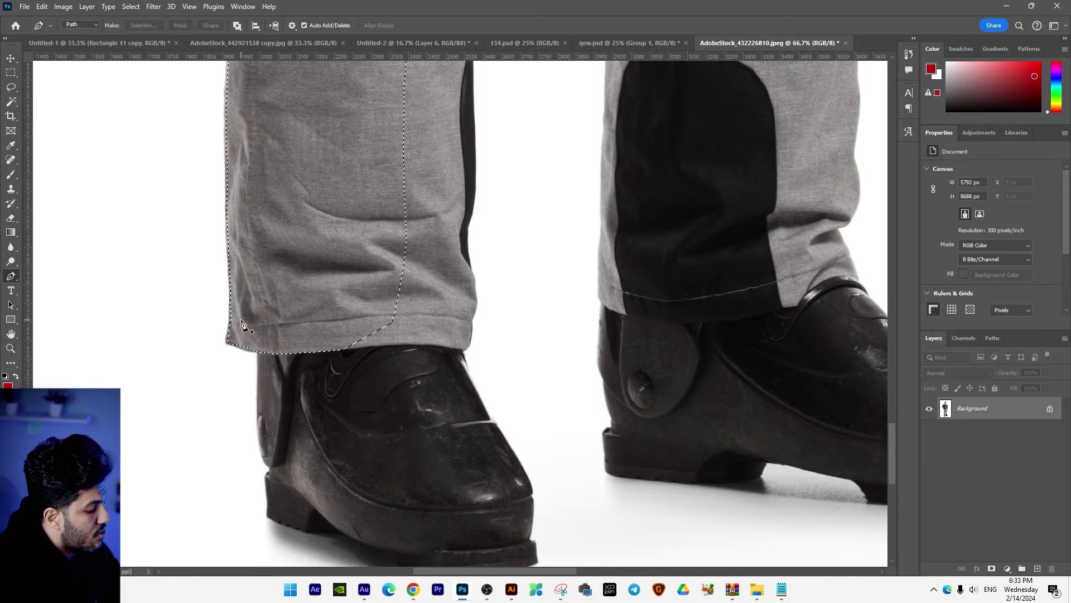
Step: Copy the selection onto Layer 1 and hide the Background layer
key("ctrl+j")
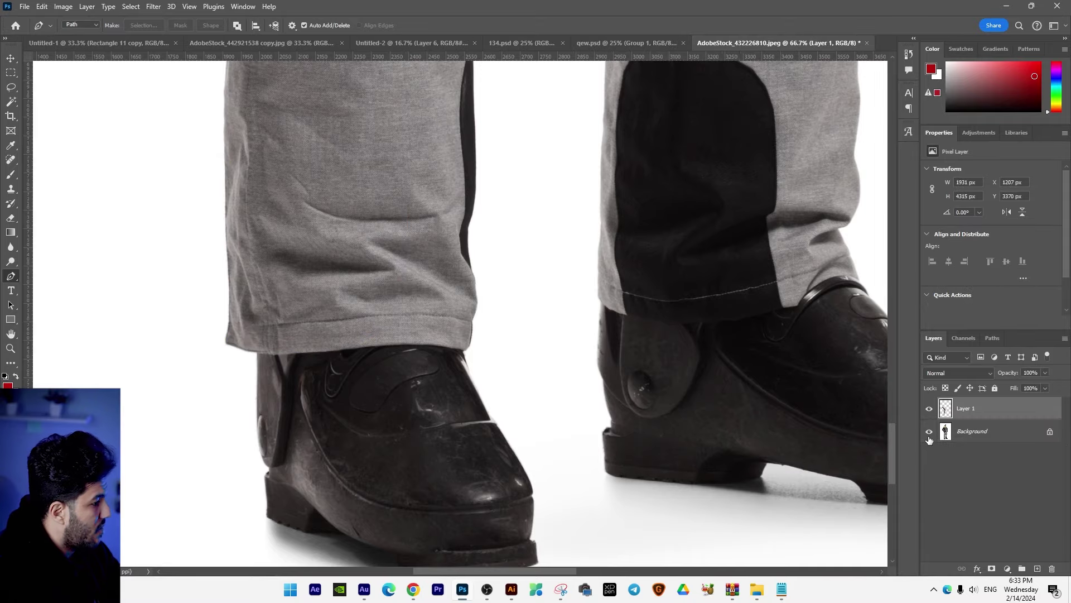
left_click(929, 431)
scroll(357, 214, "up", 5)
scroll(357, 214, "up", 2)
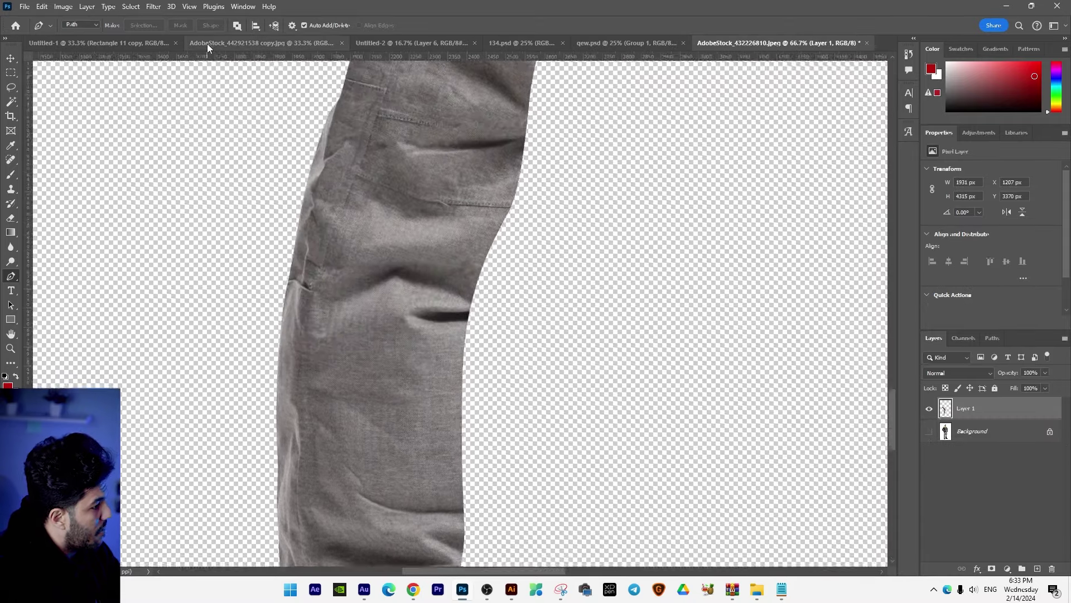
scroll(363, 312, "up", 4, "alt")
scroll(363, 318, "up", 2, "alt")
Step: Pan around to inspect the cut-out edges along the pant leg
left_click_drag(536, 248, 698, 296)
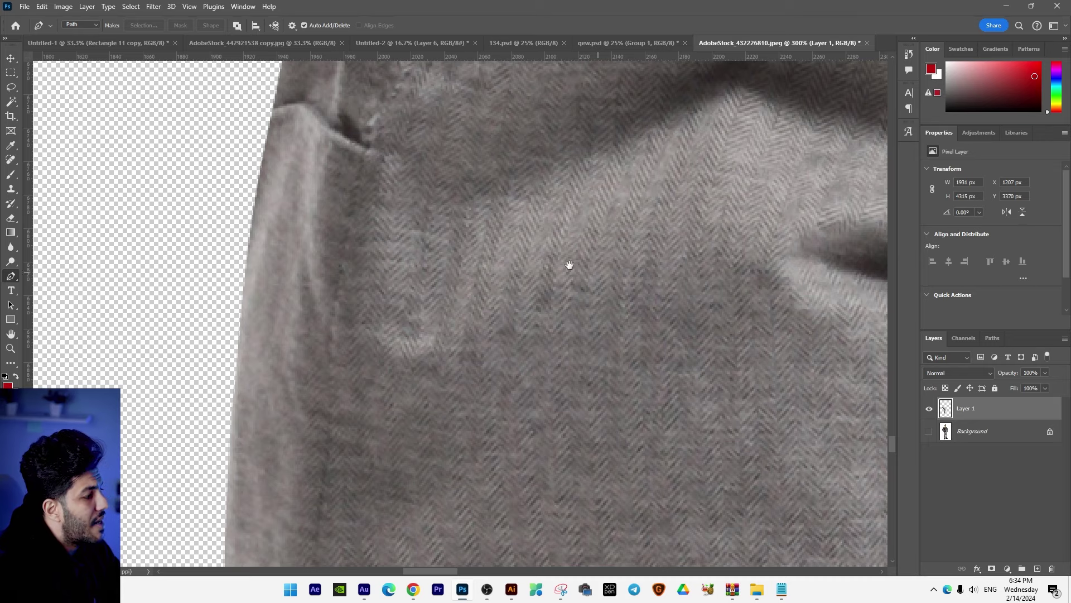
left_click_drag(586, 268, 442, 143)
mouse_move(428, 311)
left_mouse_down()
mouse_move(381, 259)
mouse_move(370, 292)
mouse_move(356, 242)
left_mouse_up()
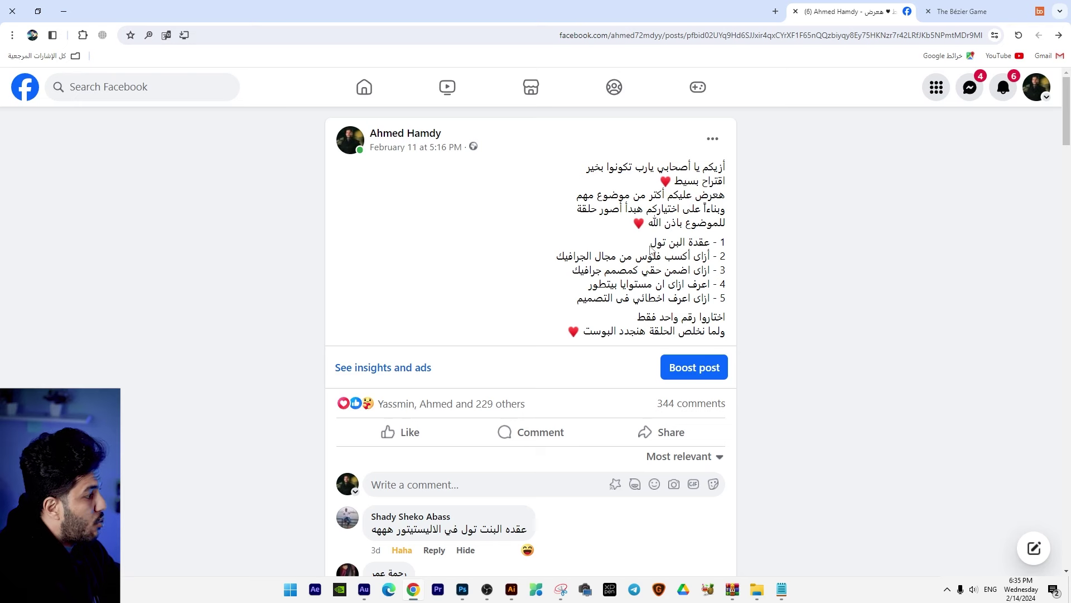
left_click_drag(652, 249, 706, 256)
left_click(695, 254)
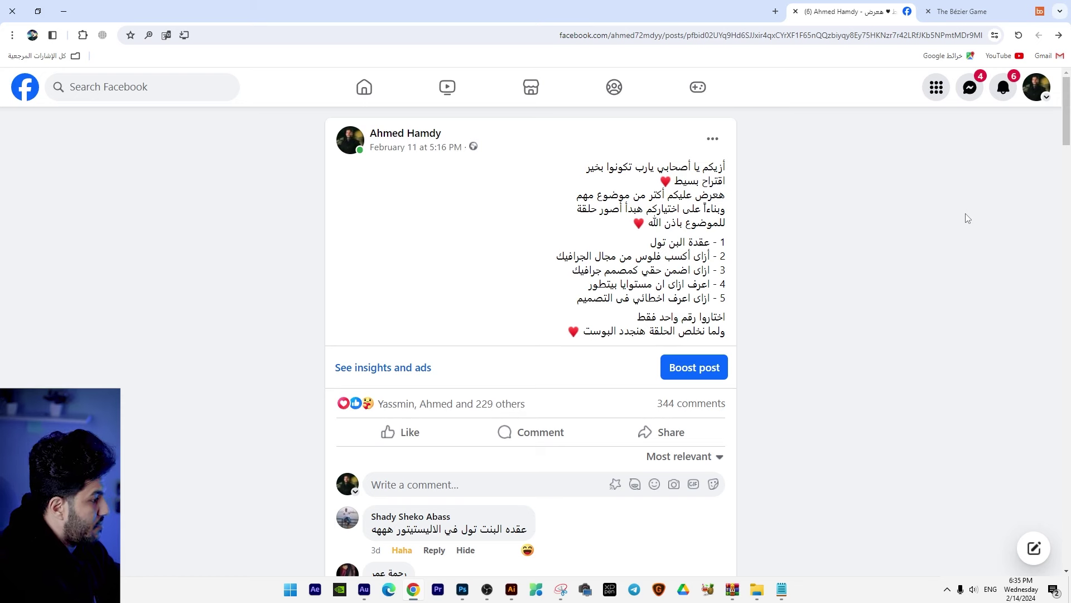
mouse_move(691, 402)
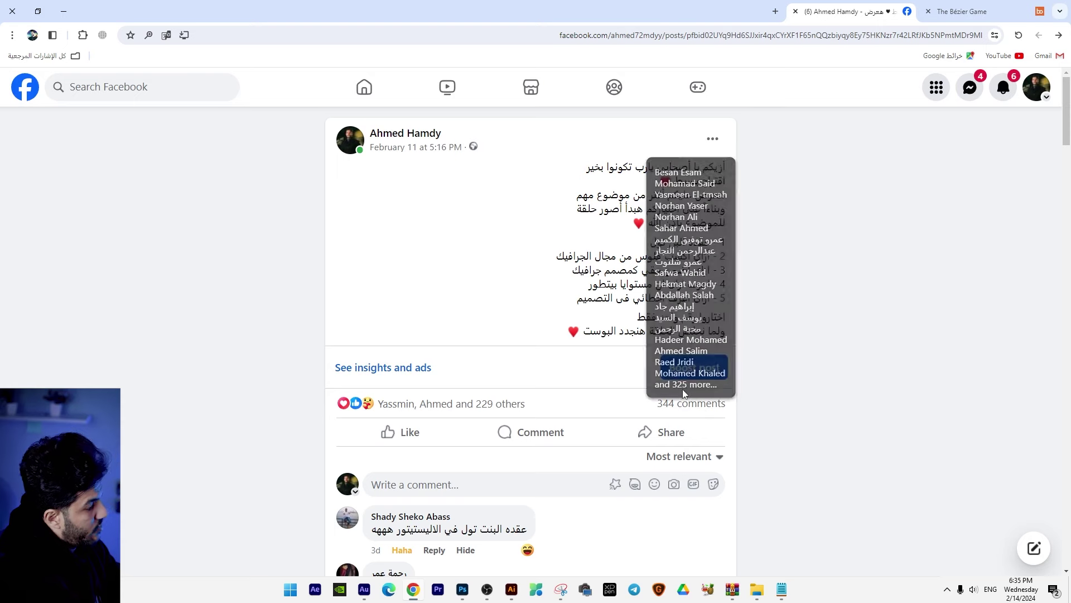
scroll(454, 347, "down", 6)
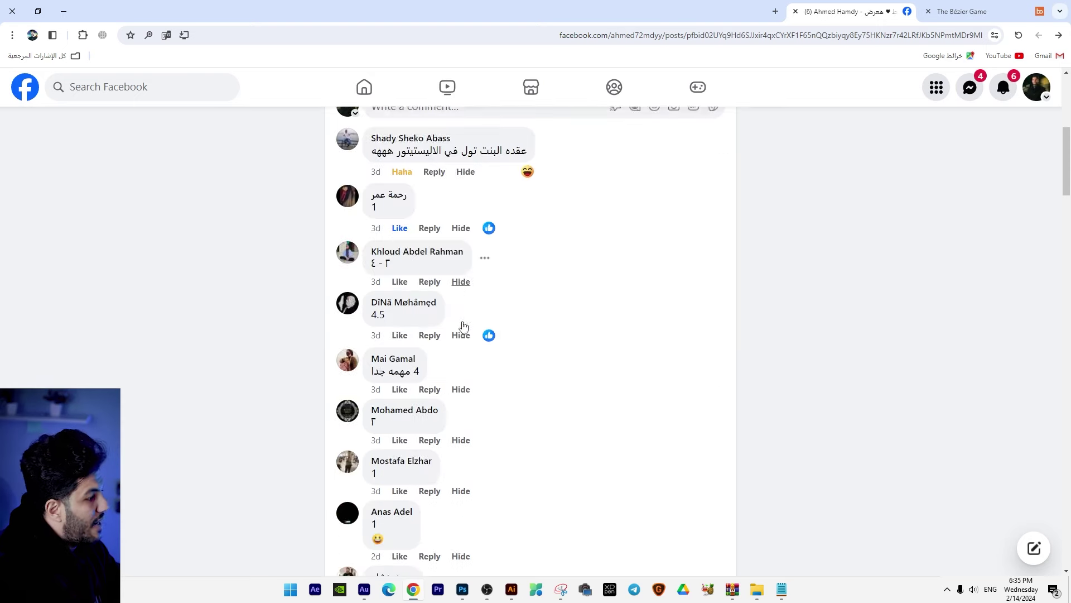
scroll(463, 325, "down", 5)
scroll(461, 318, "down", 5)
scroll(459, 313, "up", 12)
scroll(466, 311, "up", 3)
scroll(465, 311, "up", 1)
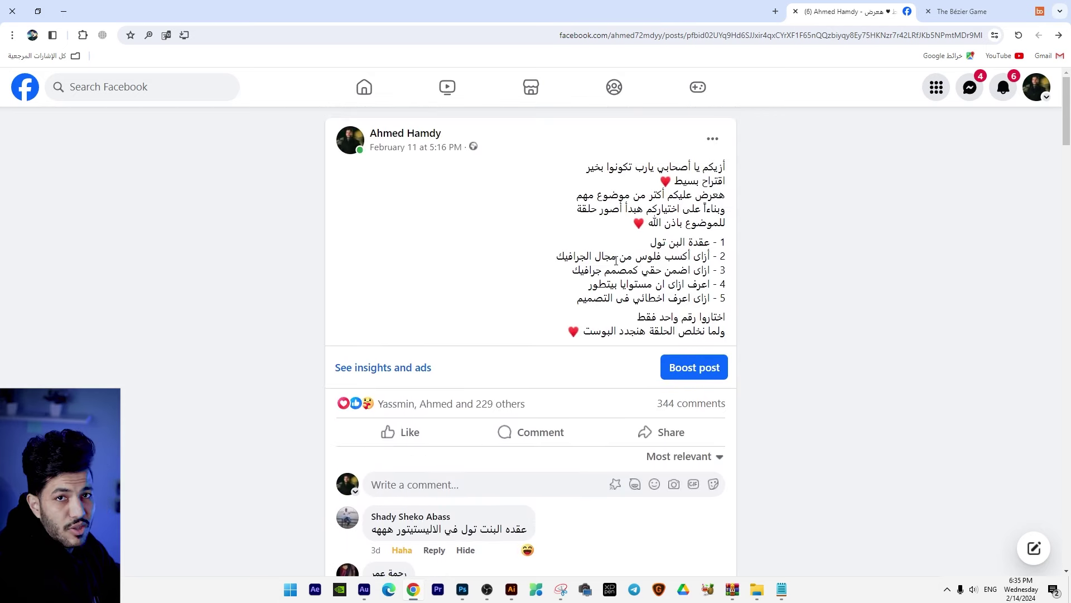
left_click_drag(649, 244, 826, 249)
left_click_drag(638, 284, 596, 286)
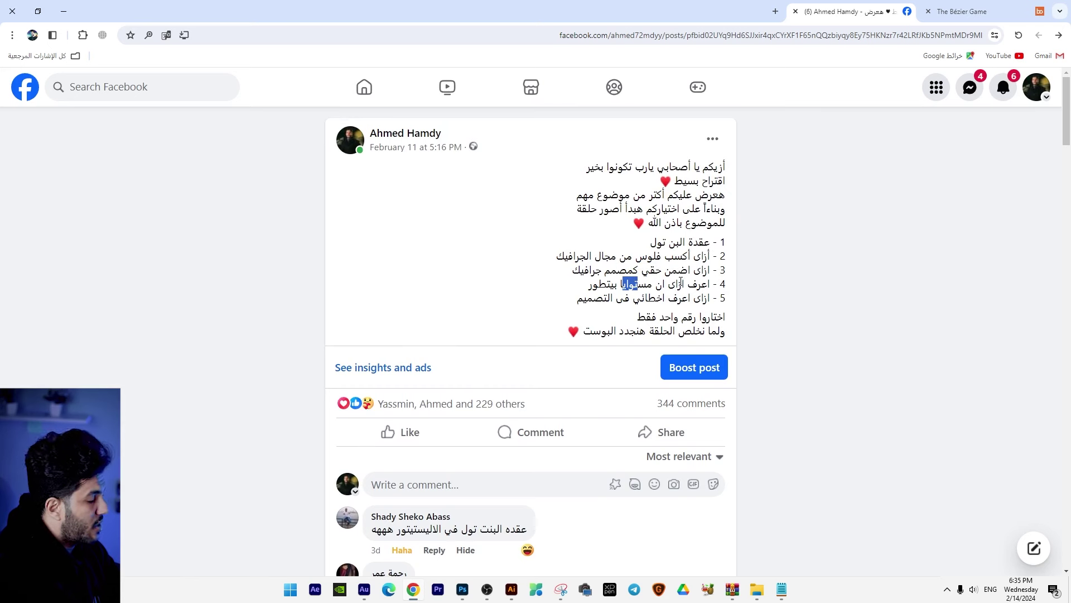